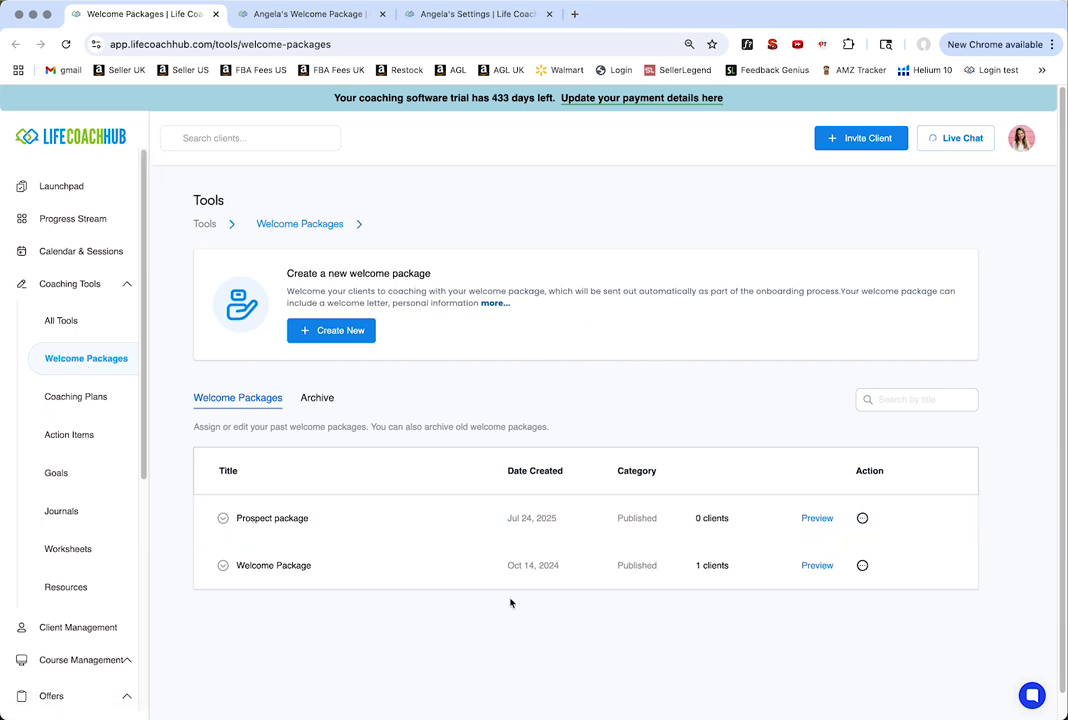
# Expand the Welcome Package entry in the list to preview its summary, and collapse it again.
pyautogui.click(279, 577)
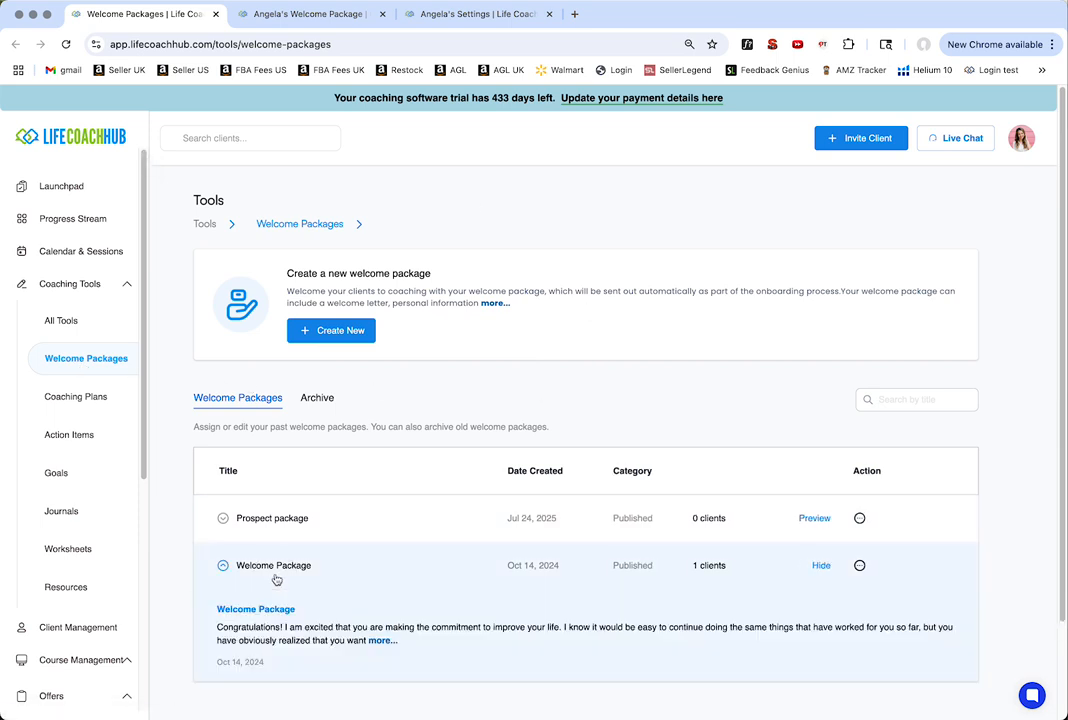
pyautogui.scroll(-2, 274, 577)
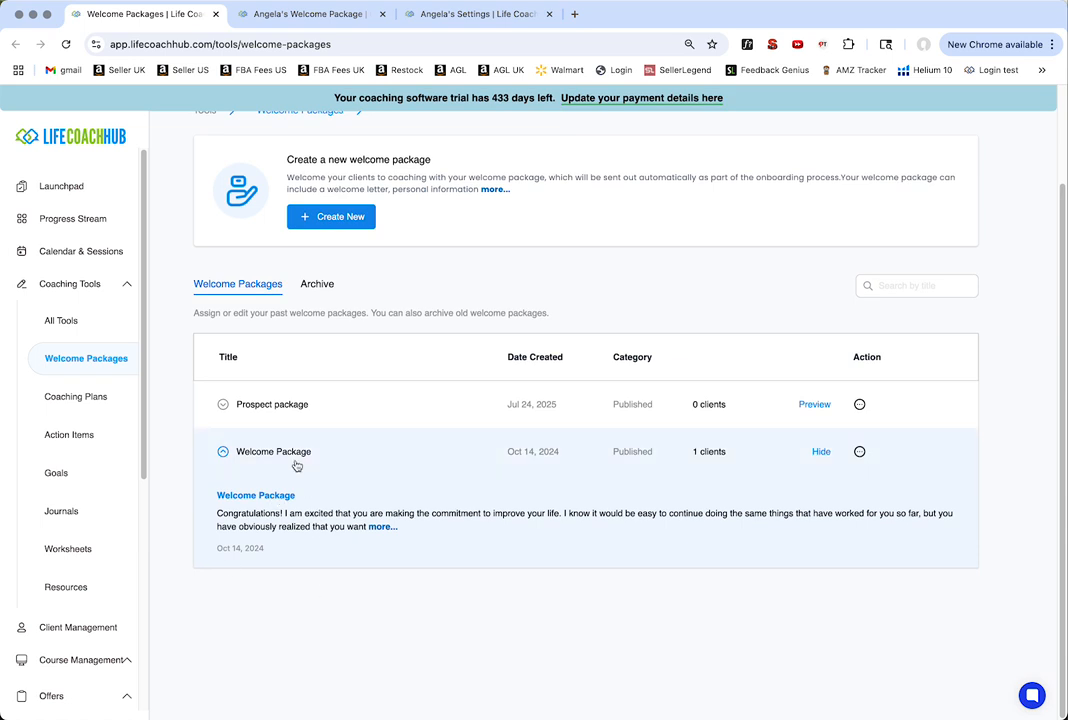
pyautogui.click(296, 465)
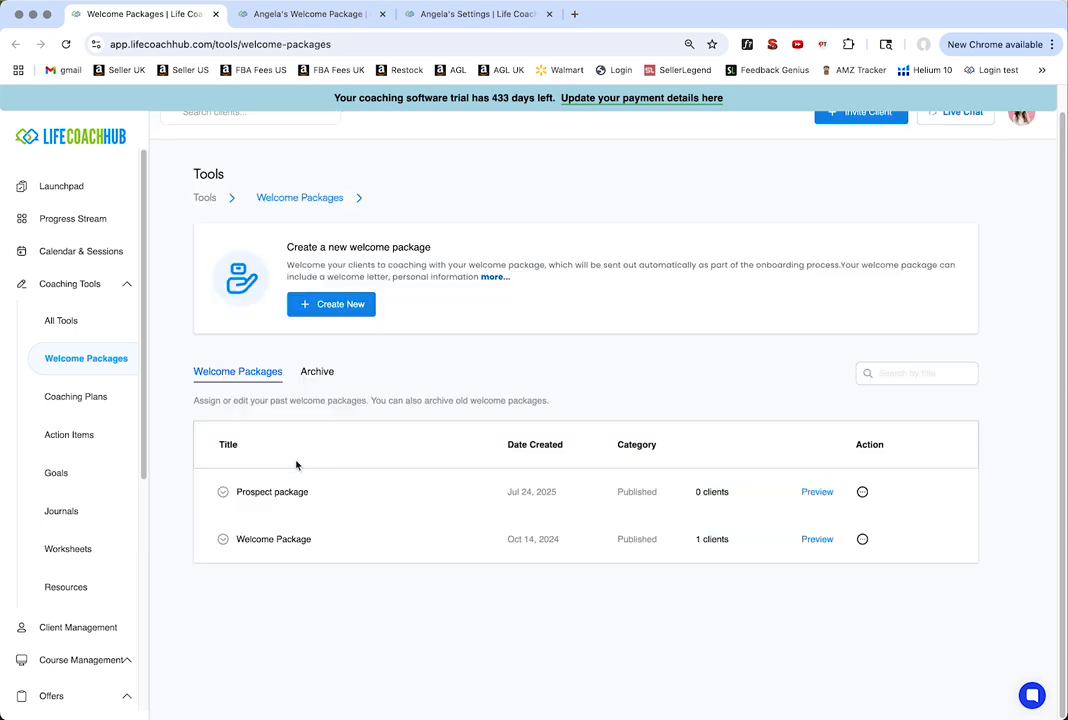
# Open the Welcome Package for editing and look through its title, welcome letter and coaching agreement.
pyautogui.click(862, 540)
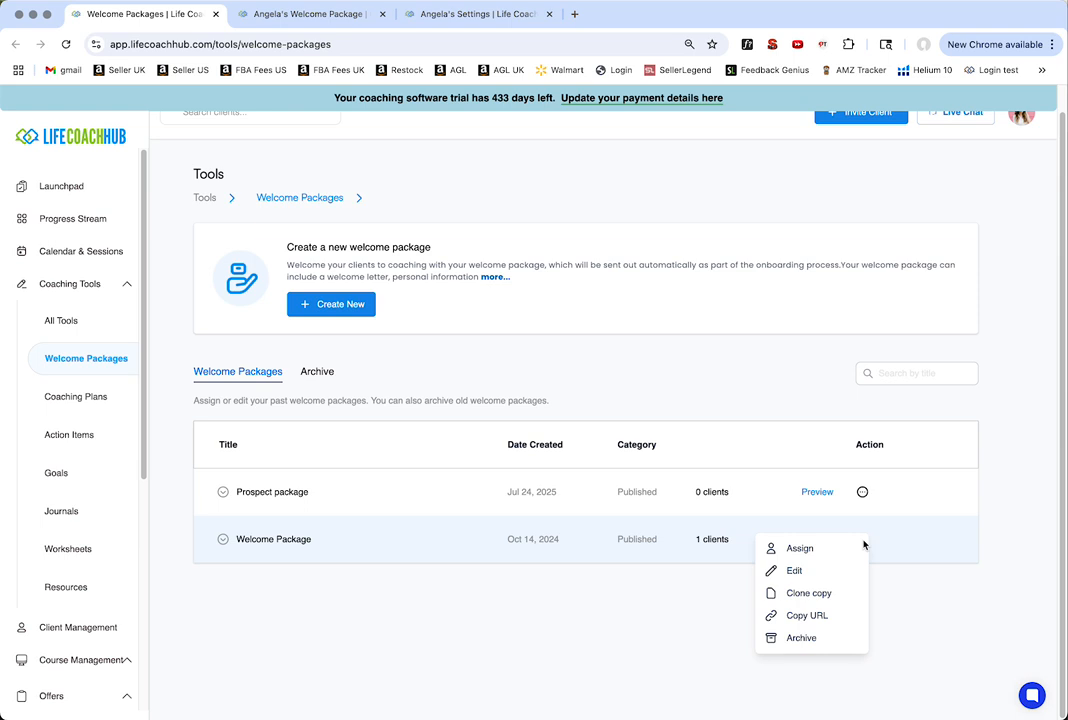
pyautogui.click(793, 571)
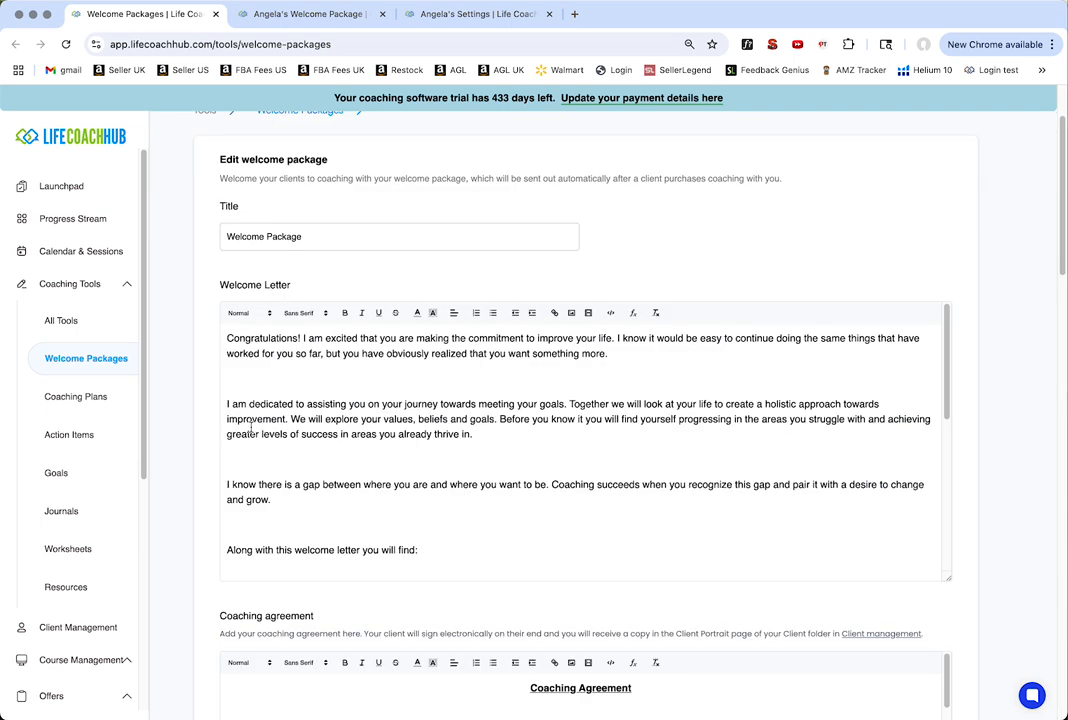
pyautogui.scroll(-1, 186, 470)
pyautogui.scroll(2, 186, 470)
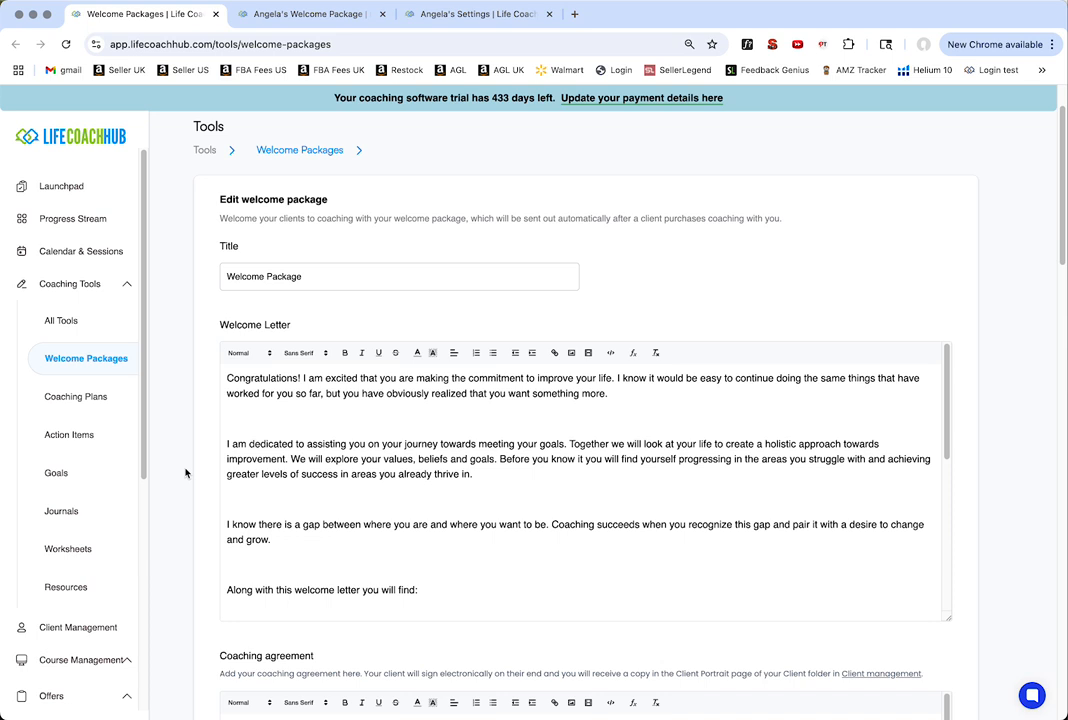
pyautogui.scroll(-5, 188, 470)
pyautogui.scroll(-4, 190, 470)
pyautogui.scroll(-1, 190, 470)
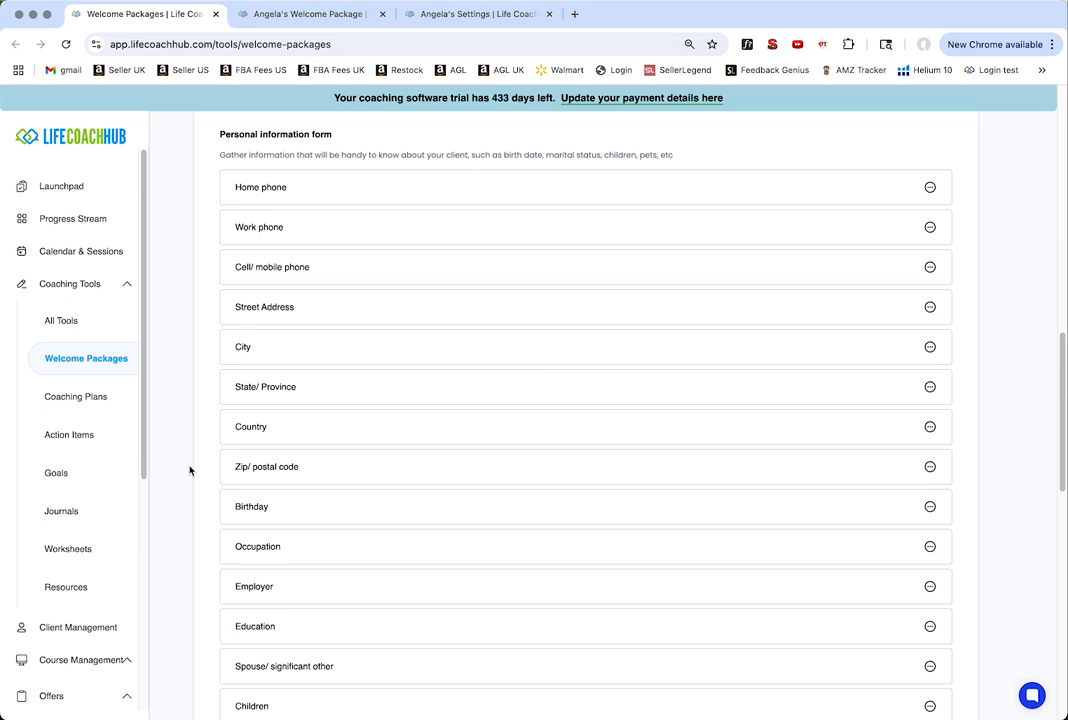
# Examine the questions in the package's personal information form, from Home phone to Other information you'd like to share.
pyautogui.scroll(-2, 190, 470)
pyautogui.scroll(3, 190, 470)
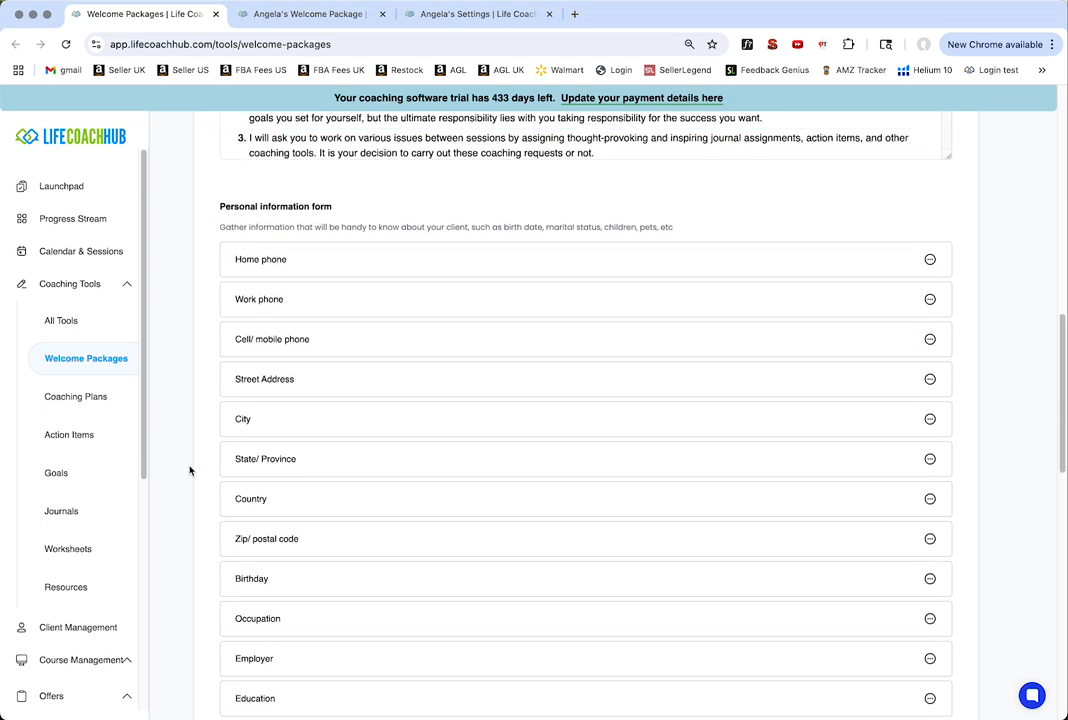
pyautogui.scroll(-1, 190, 470)
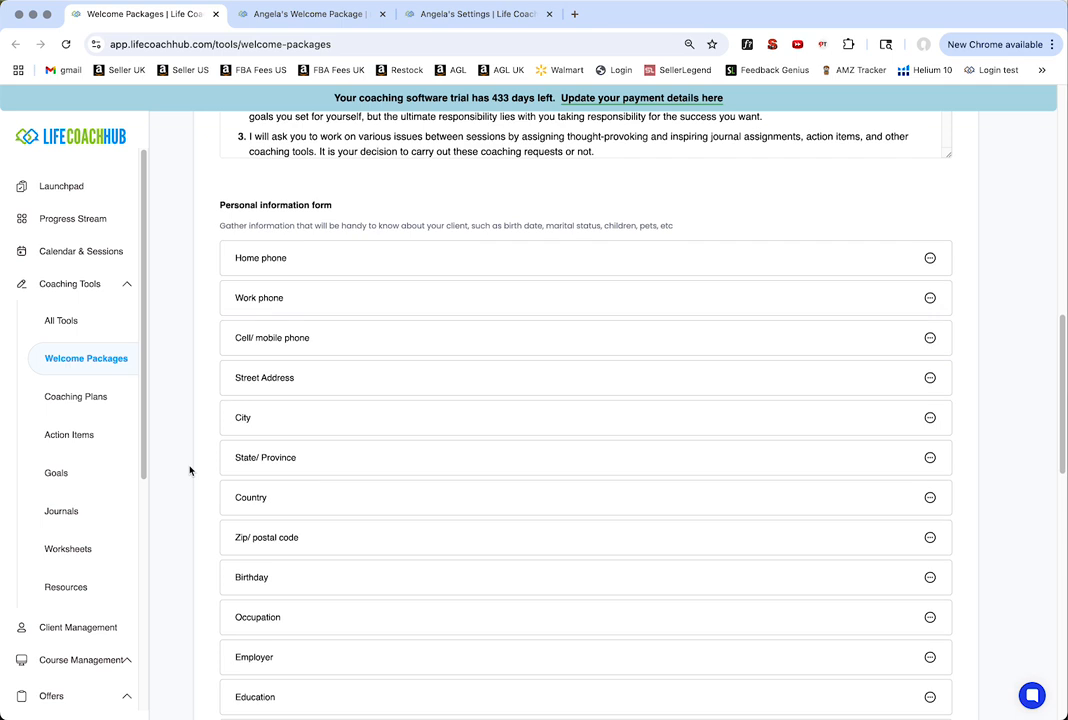
pyautogui.scroll(-3, 190, 470)
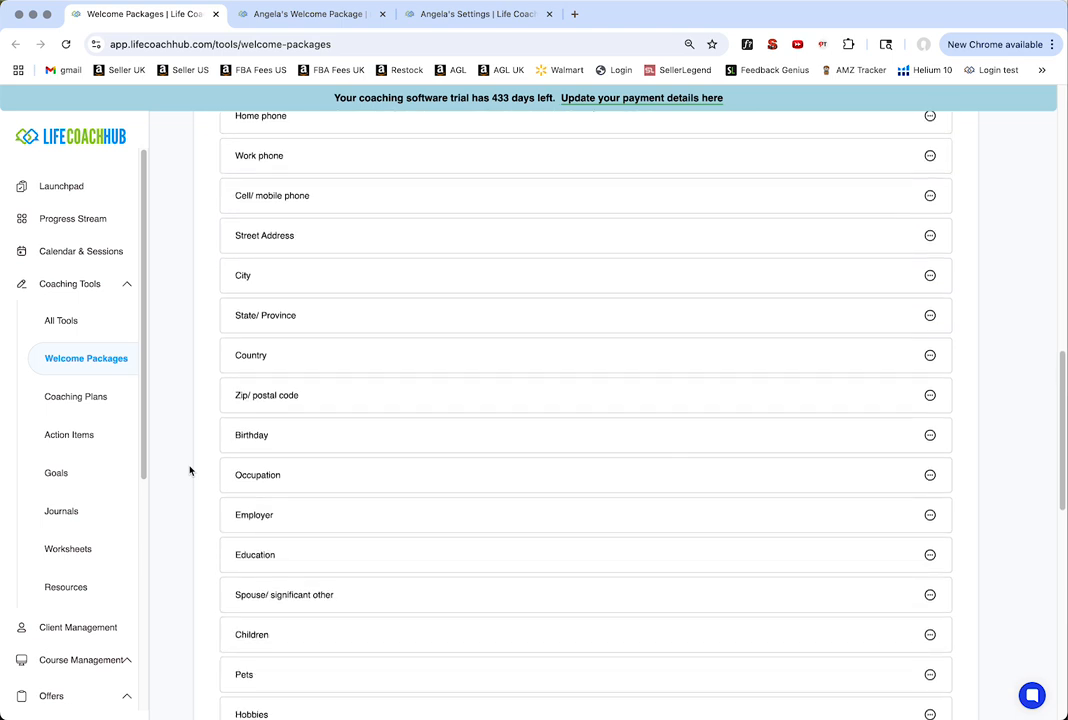
pyautogui.scroll(3, 190, 470)
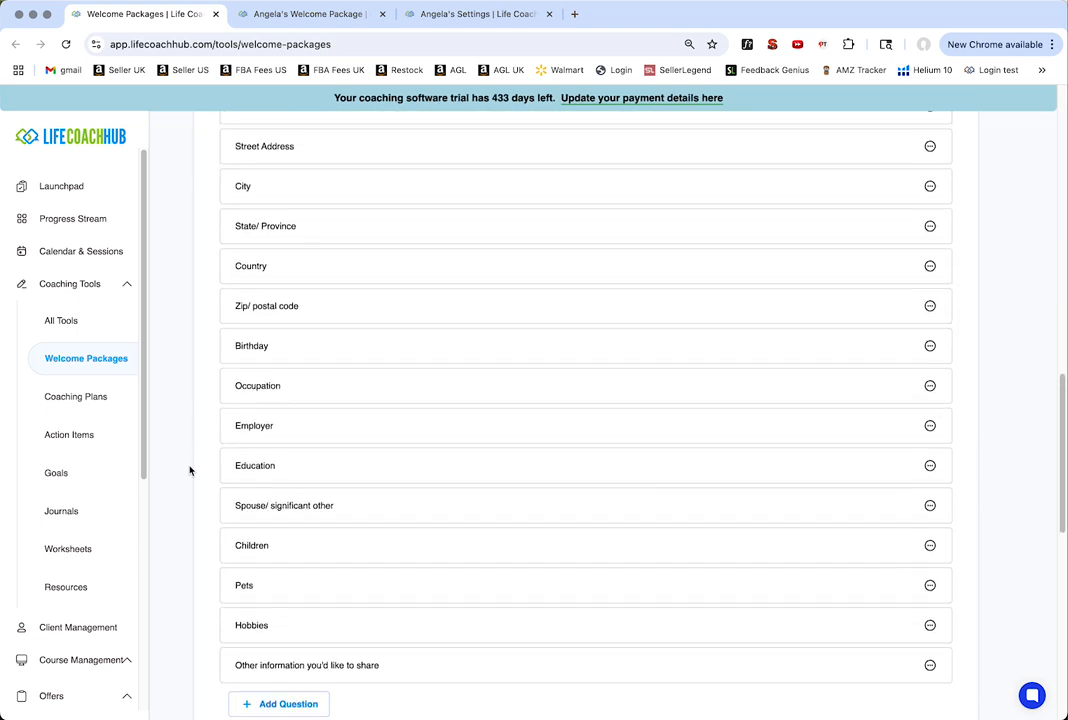
pyautogui.scroll(1, 190, 470)
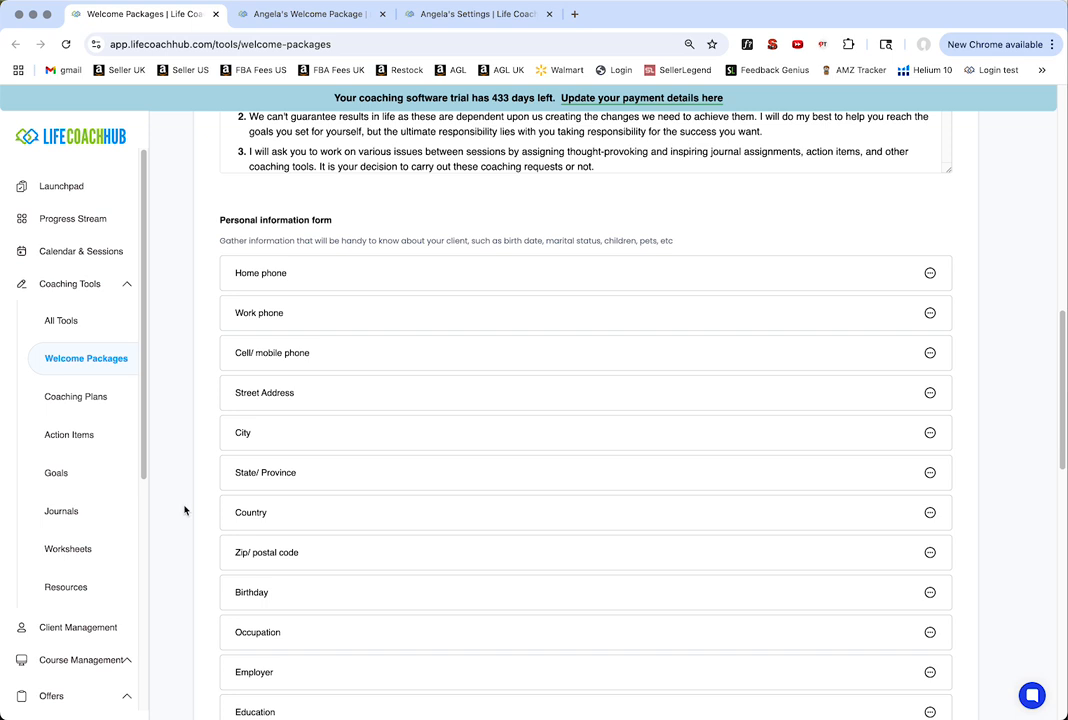
# Review the coaching information form's questions and check the options for "What is your passion in life?".
pyautogui.scroll(-10, 181, 538)
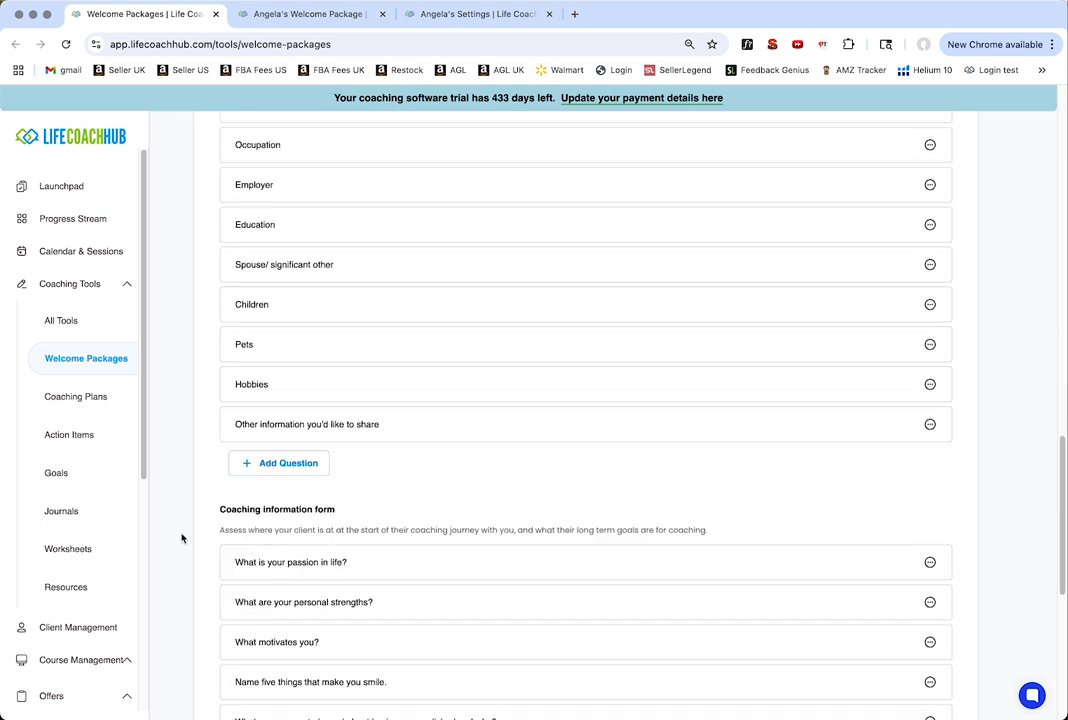
pyautogui.scroll(-1, 181, 538)
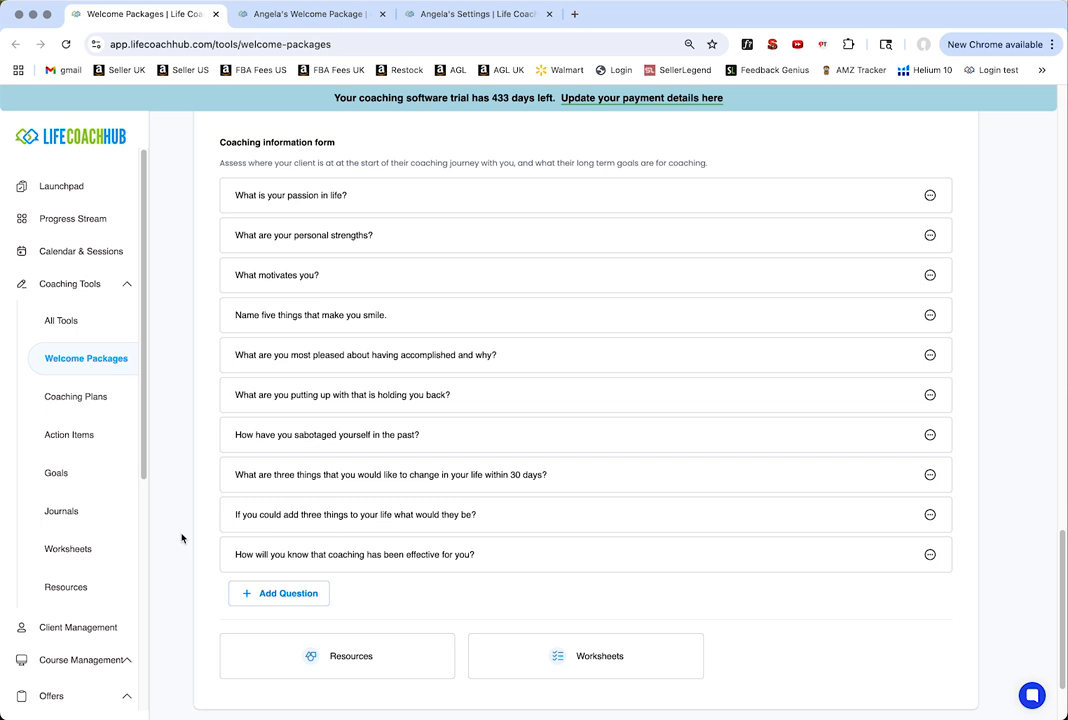
pyautogui.scroll(1, 181, 538)
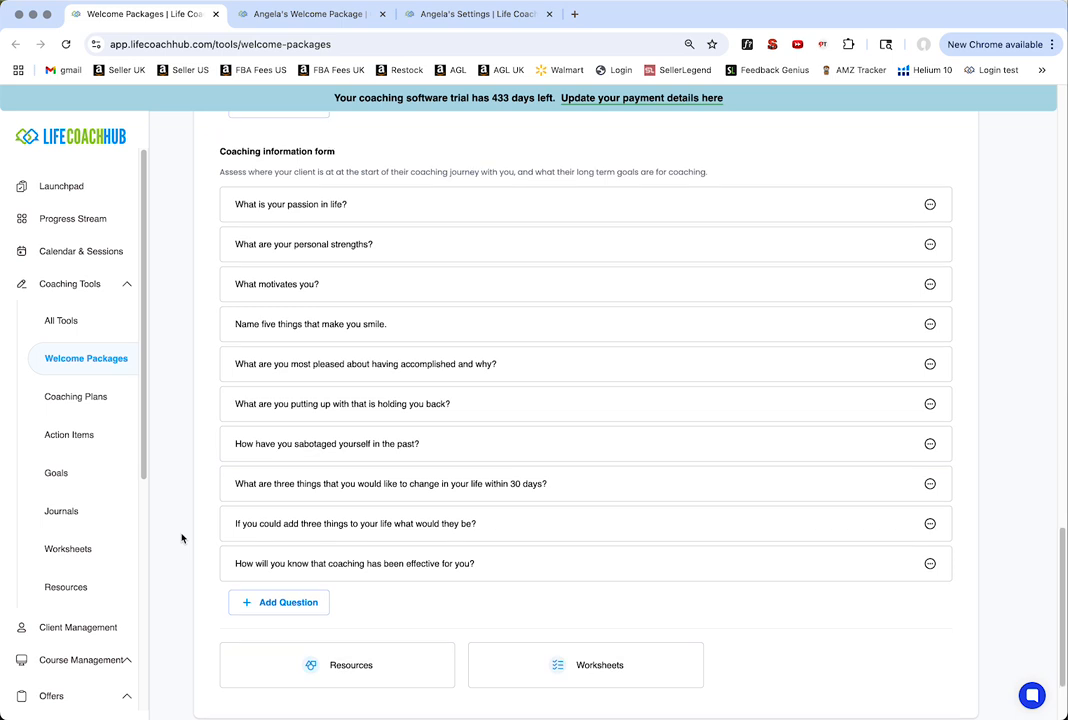
pyautogui.scroll(-1, 181, 538)
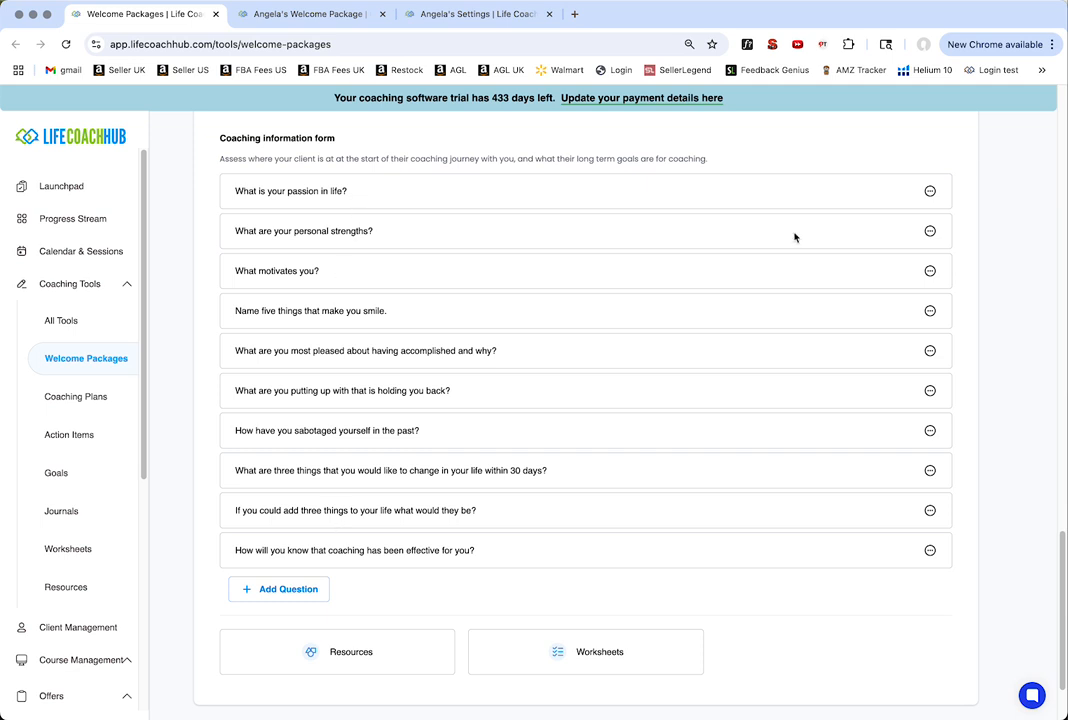
pyautogui.click(930, 192)
pyautogui.scroll(-2, 484, 338)
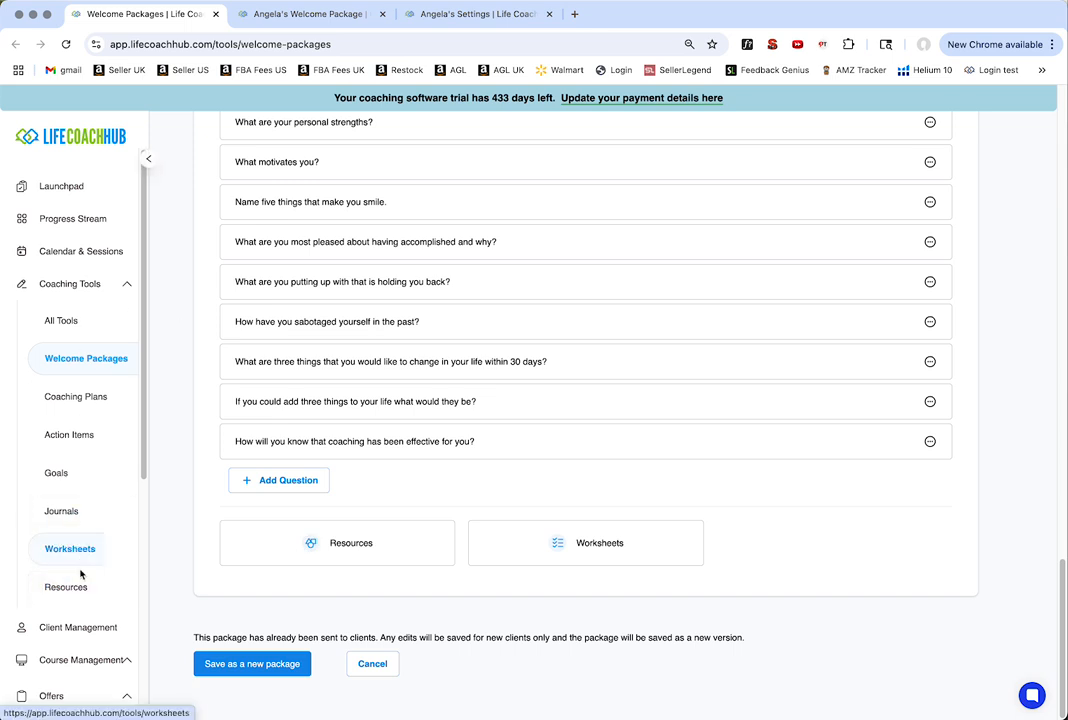
# Show the resources that can be added to the welcome package, and collapse the list again.
pyautogui.click(365, 546)
pyautogui.scroll(-5, 366, 547)
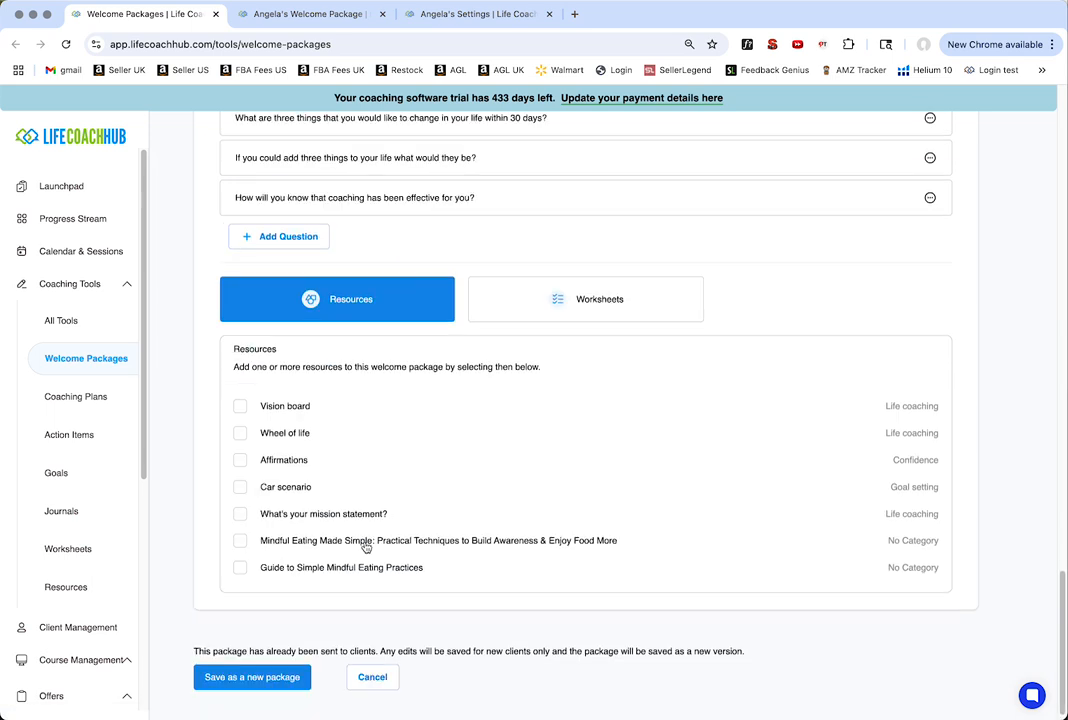
pyautogui.click(240, 447)
pyautogui.click(240, 447)
pyautogui.click(356, 296)
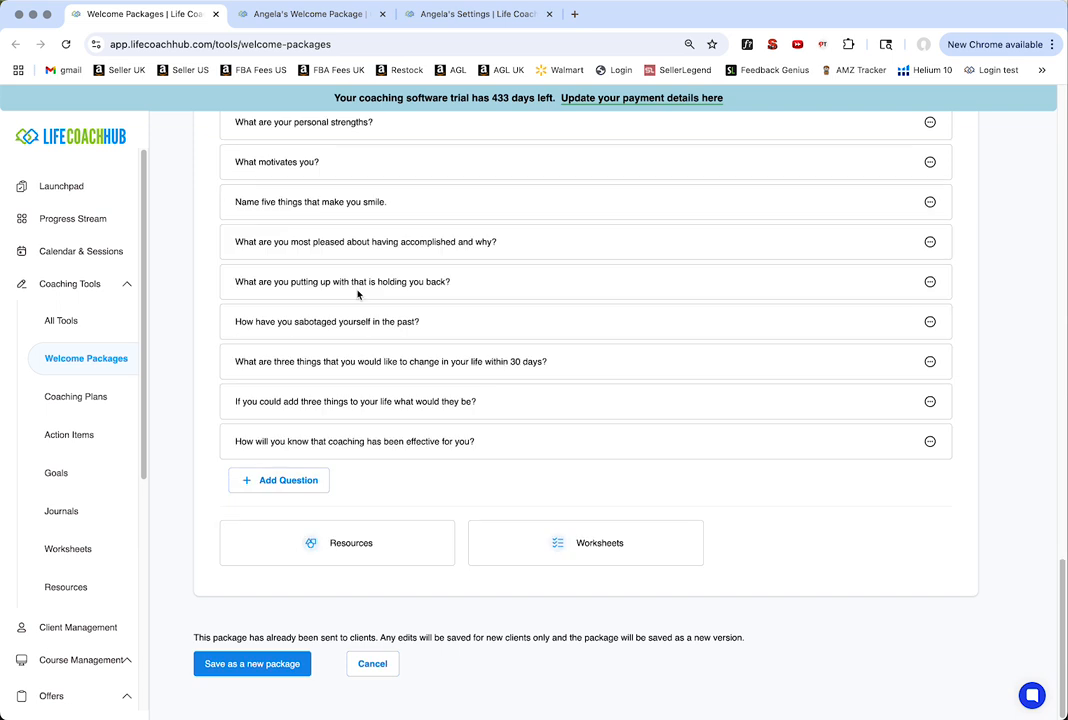
# Show the worksheets that can be added to the welcome package, look through them and collapse the list.
pyautogui.click(544, 545)
pyautogui.scroll(-7, 544, 548)
pyautogui.scroll(4, 544, 548)
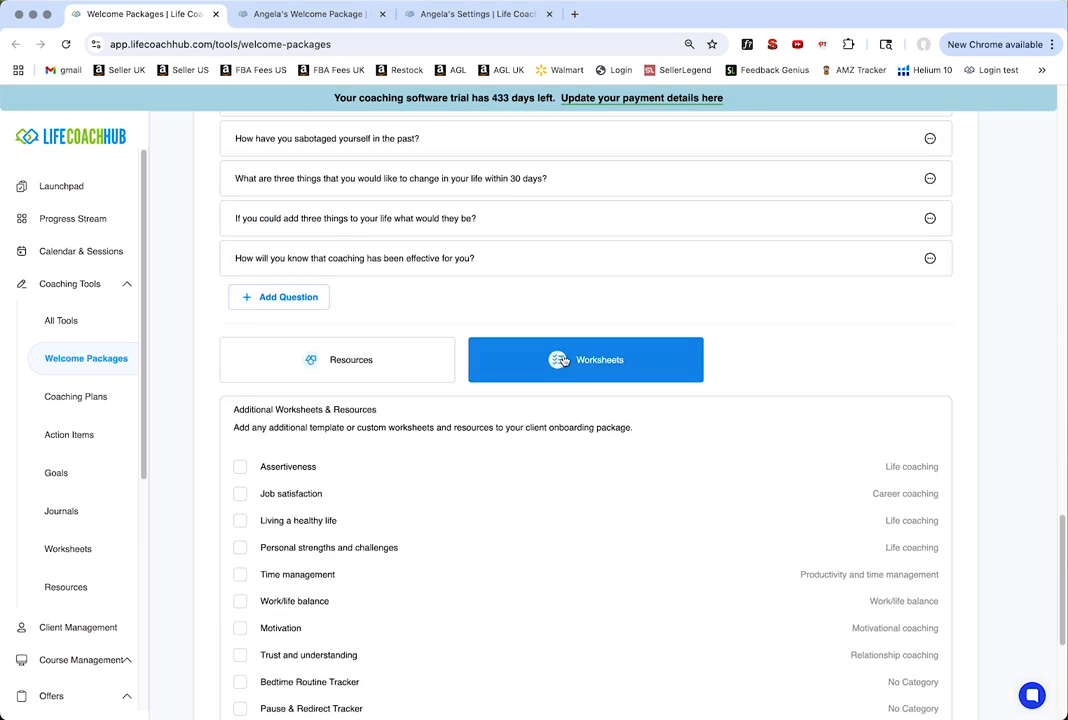
pyautogui.click(563, 361)
# Leave the package editor without saving and return to the list of welcome packages.
pyautogui.scroll(15, 565, 360)
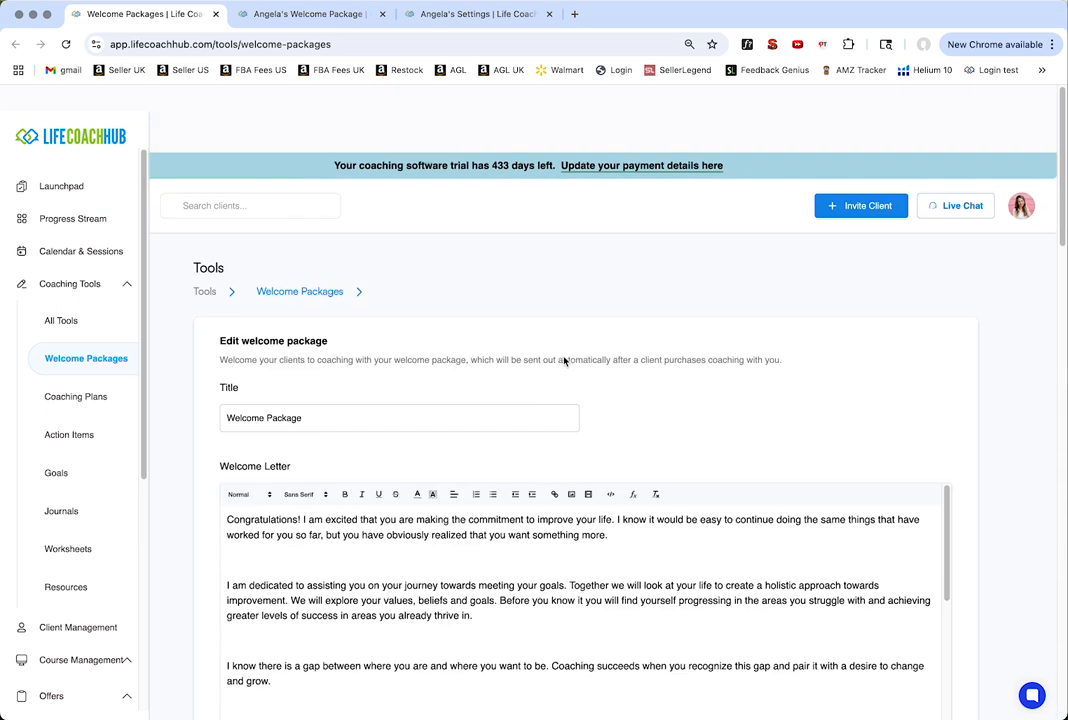
pyautogui.scroll(-1, 480, 300)
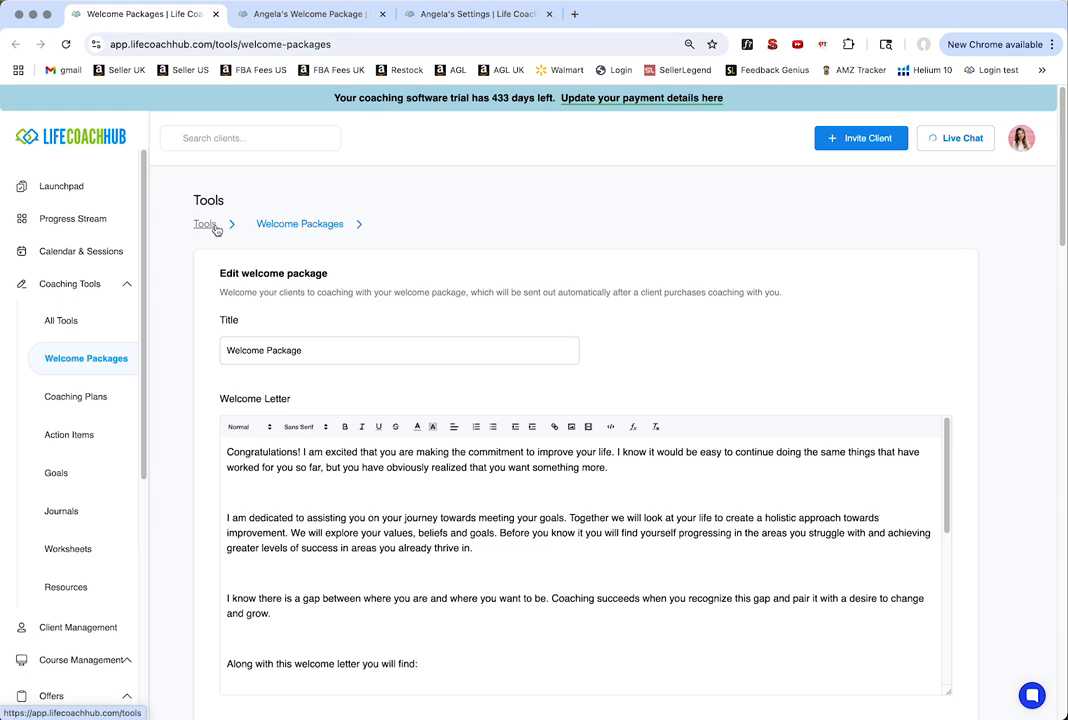
pyautogui.moveTo(300, 226)
pyautogui.click(332, 280)
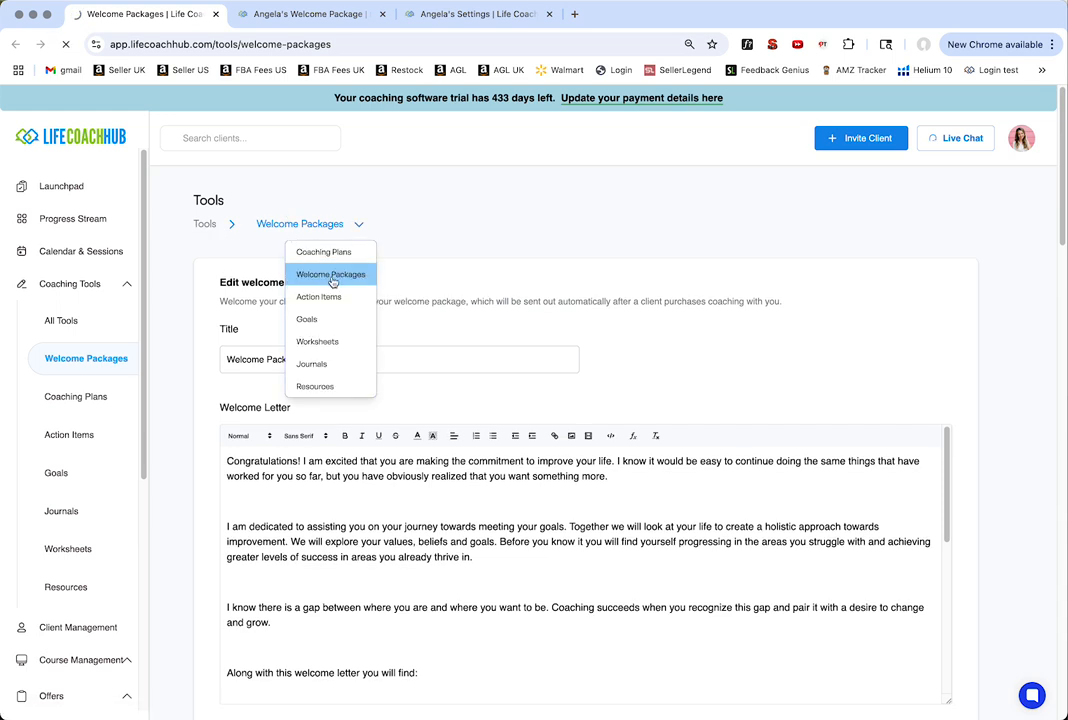
pyautogui.scroll(-1, 359, 424)
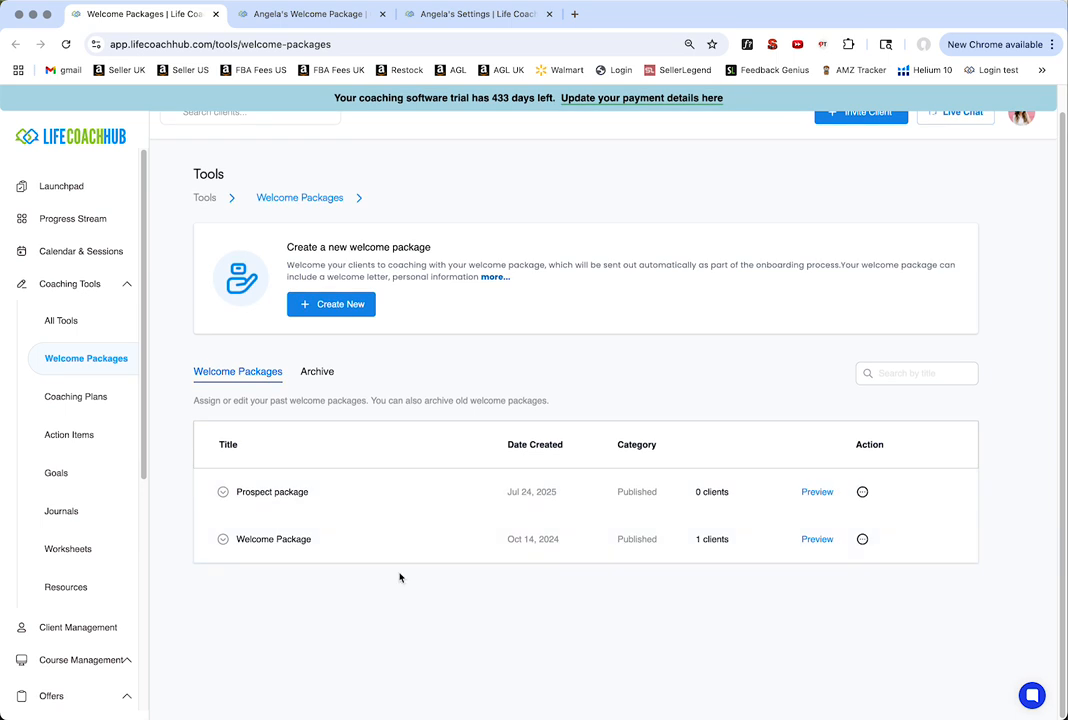
# Open the blank form for a new welcome package, look through it and return to the Welcome Packages list.
pyautogui.click(332, 305)
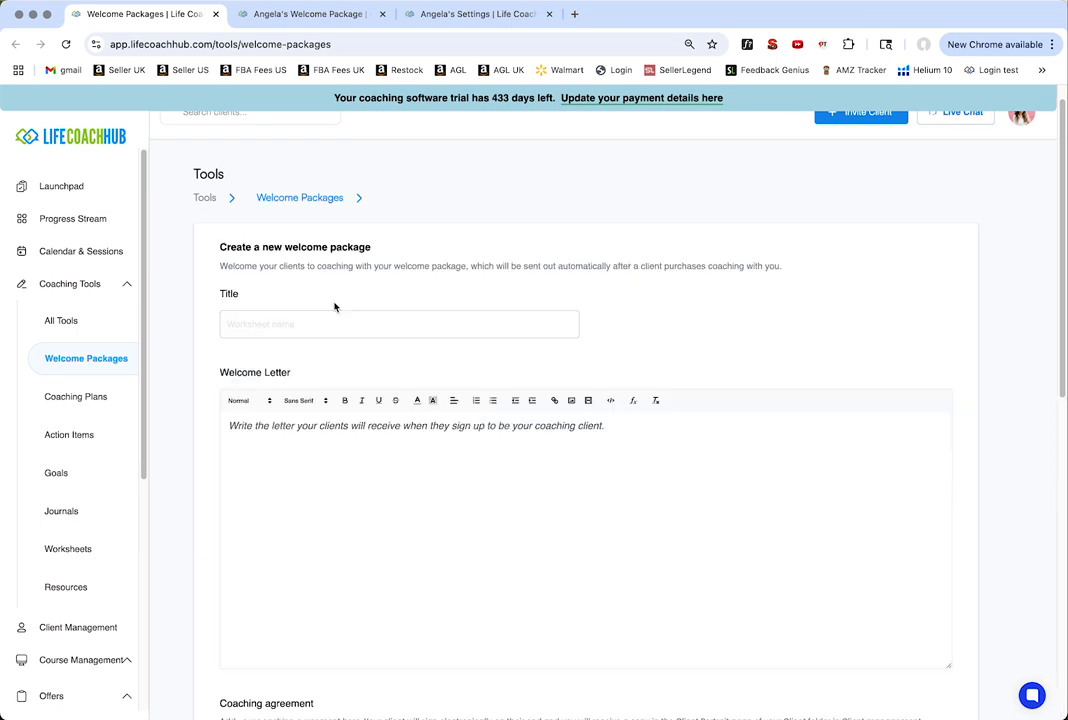
pyautogui.scroll(-10, 350, 453)
pyautogui.scroll(10, 350, 456)
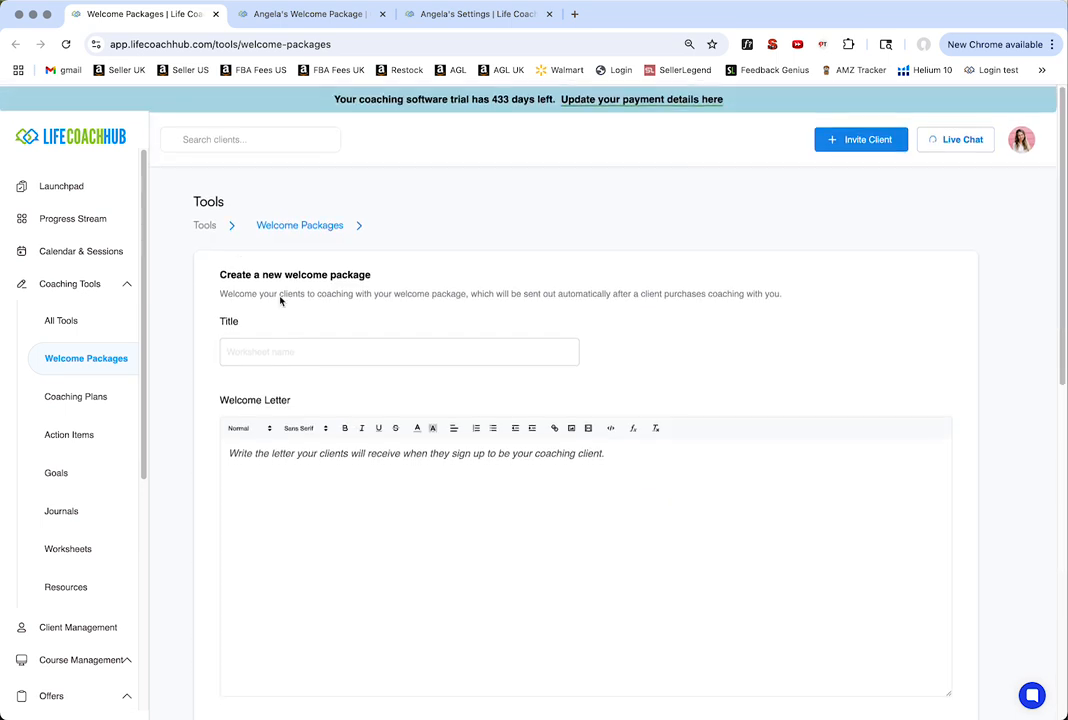
pyautogui.click(205, 225)
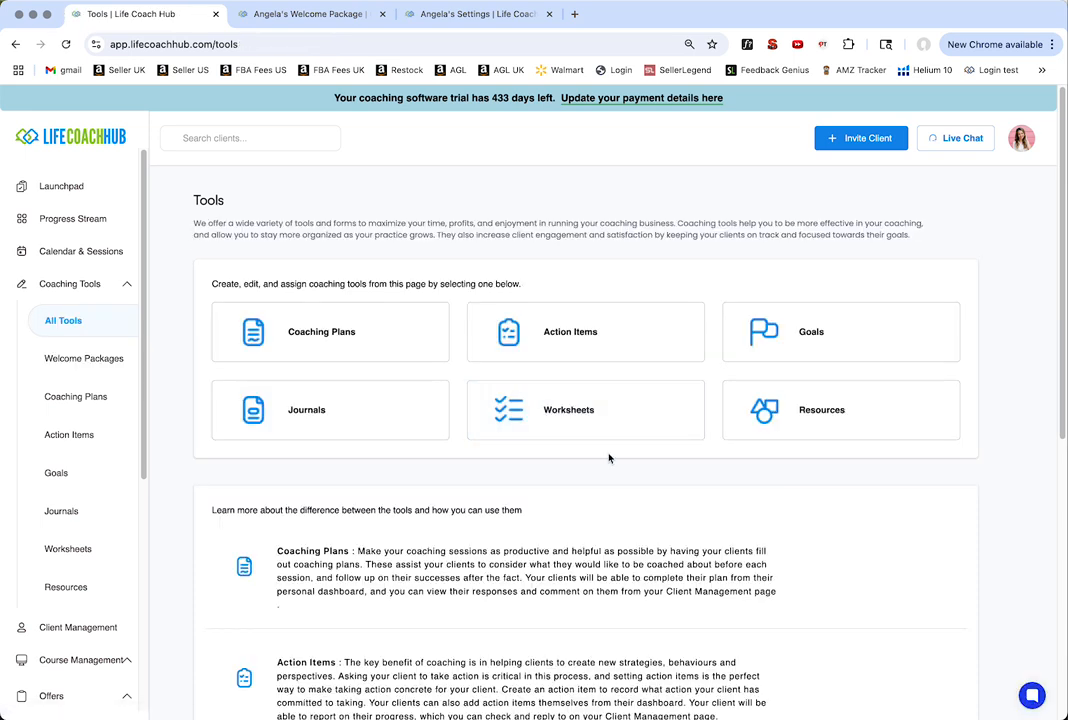
pyautogui.click(86, 360)
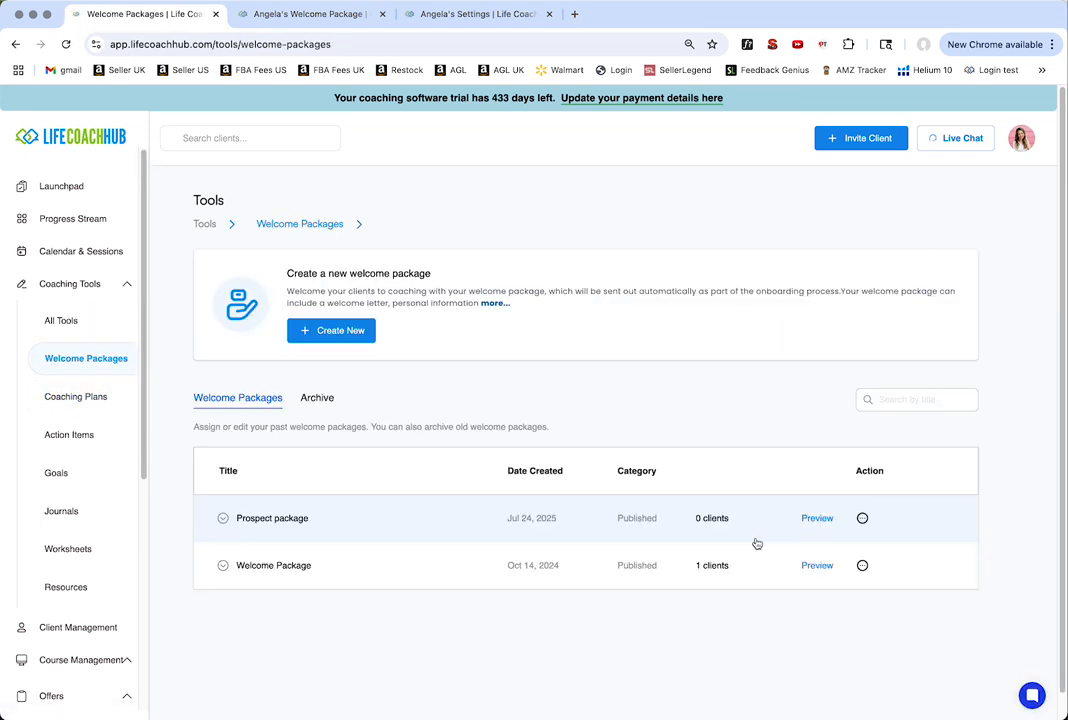
# View the actions available for the Welcome Package, such as Assign, Edit, Clone copy and Archive, without choosing one.
pyautogui.scroll(-1, 757, 543)
pyautogui.click(863, 540)
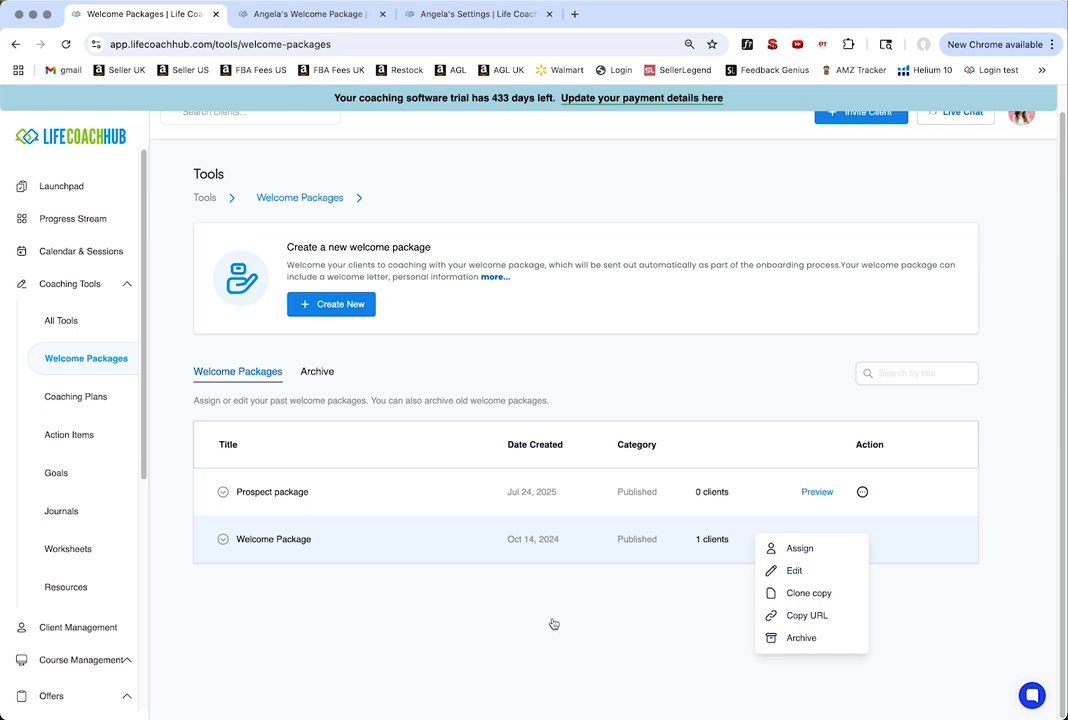
pyautogui.click(468, 604)
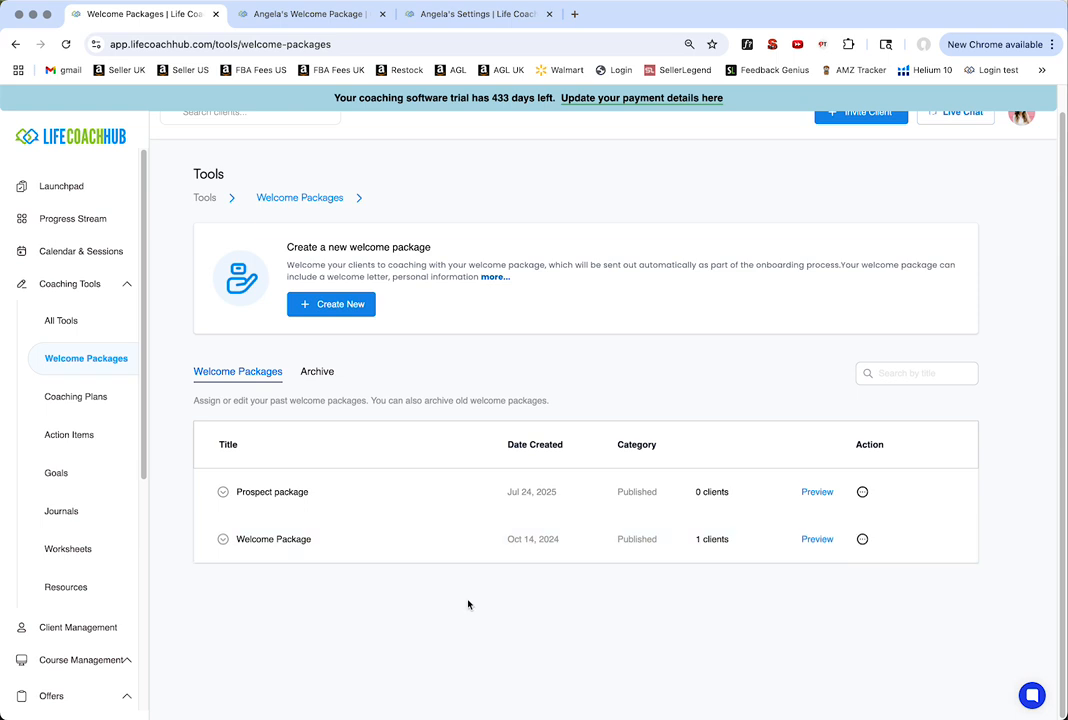
pyautogui.scroll(1, 450, 572)
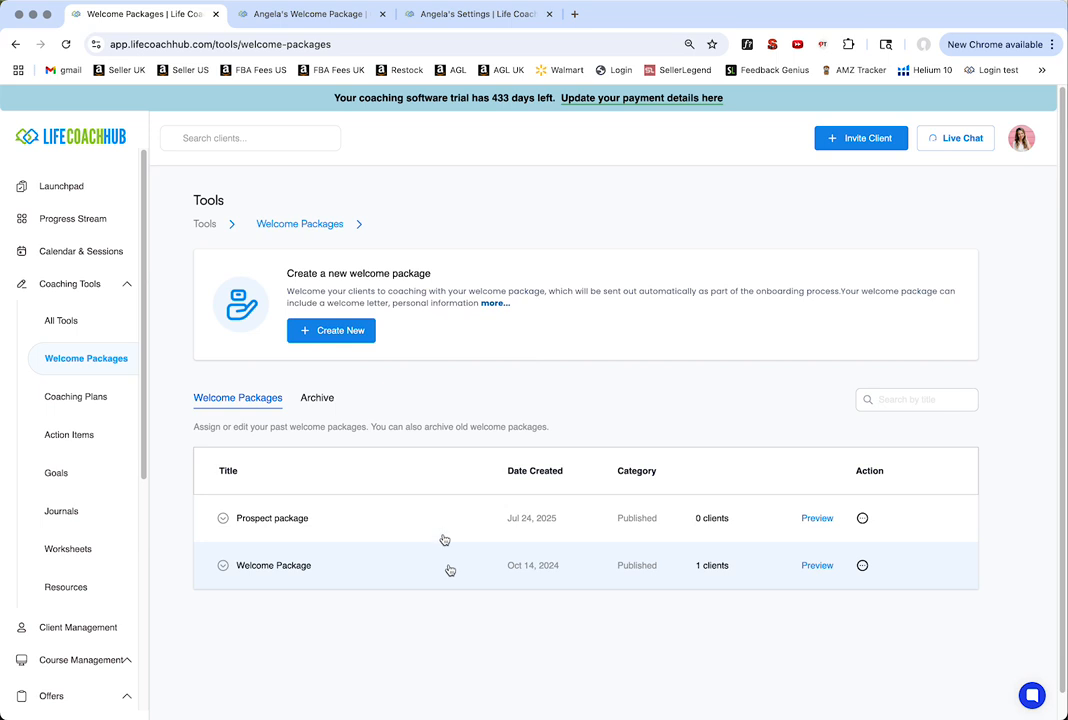
pyautogui.click(862, 565)
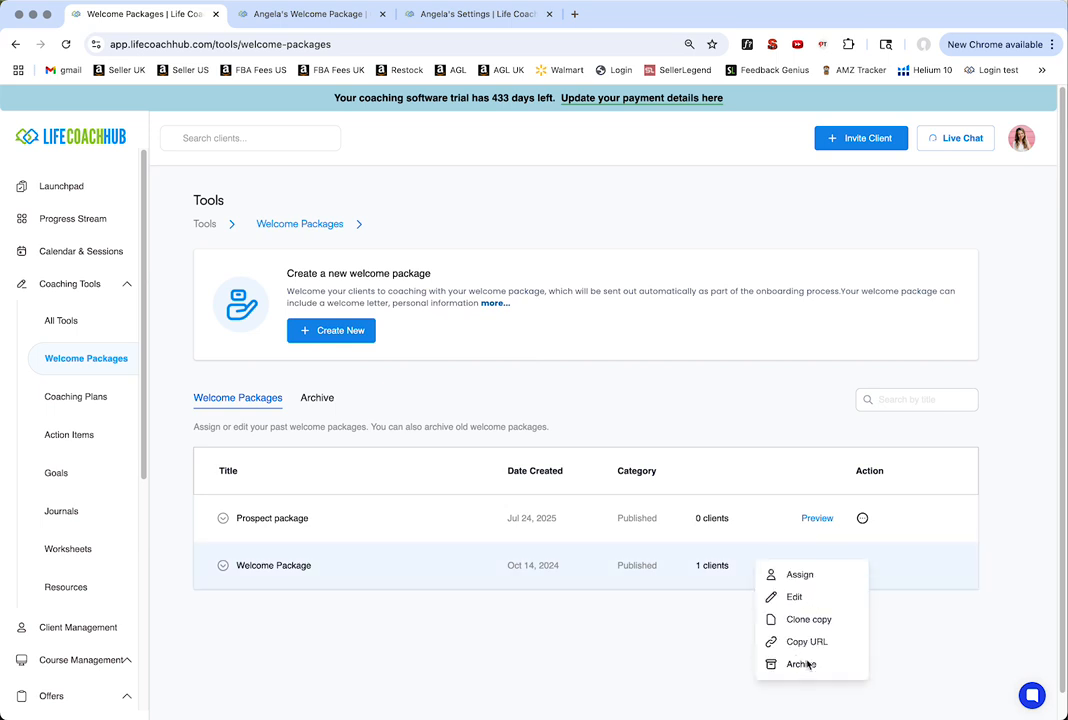
pyautogui.click(572, 605)
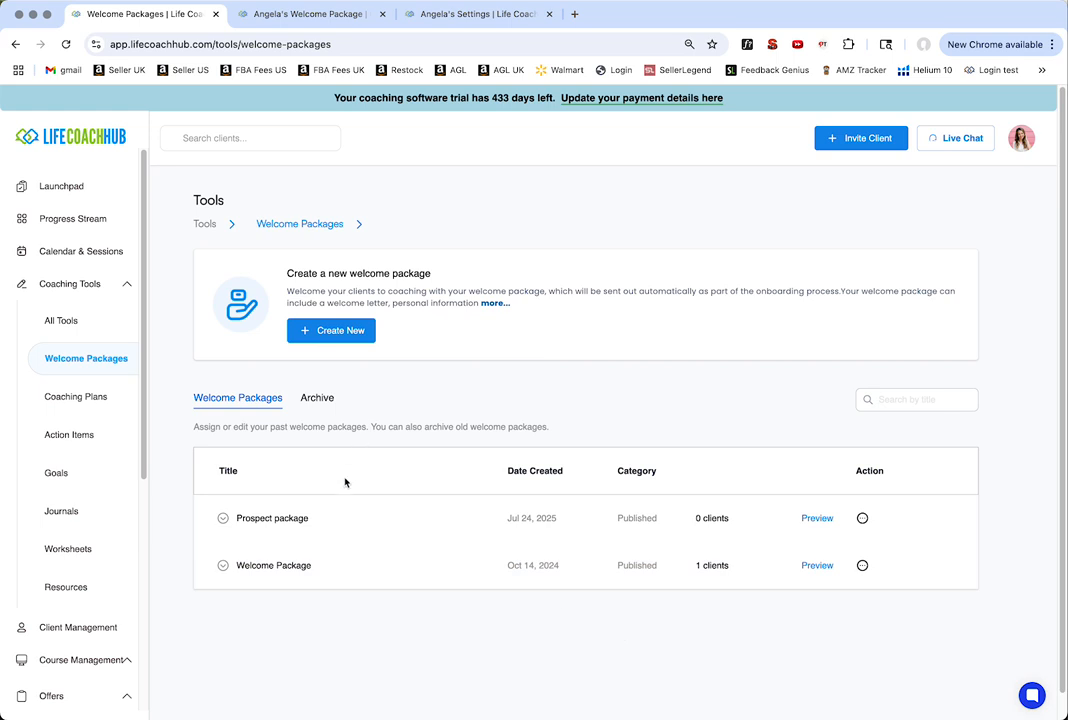
# View the archived welcome packages and return to the active ones.
pyautogui.click(316, 399)
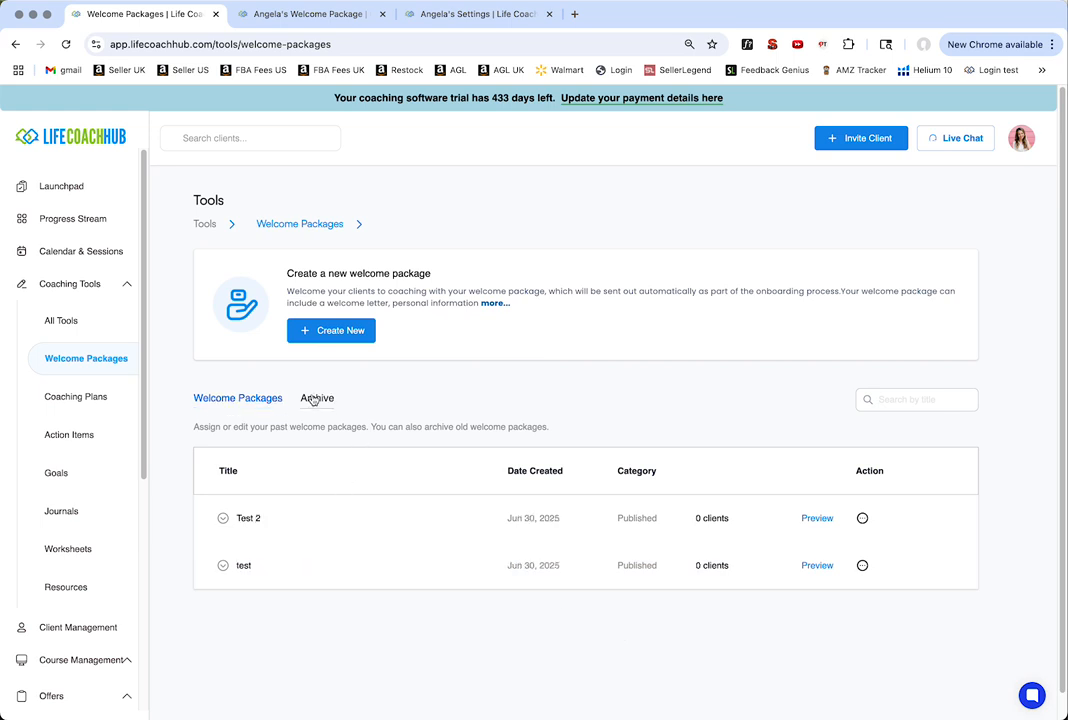
pyautogui.click(231, 401)
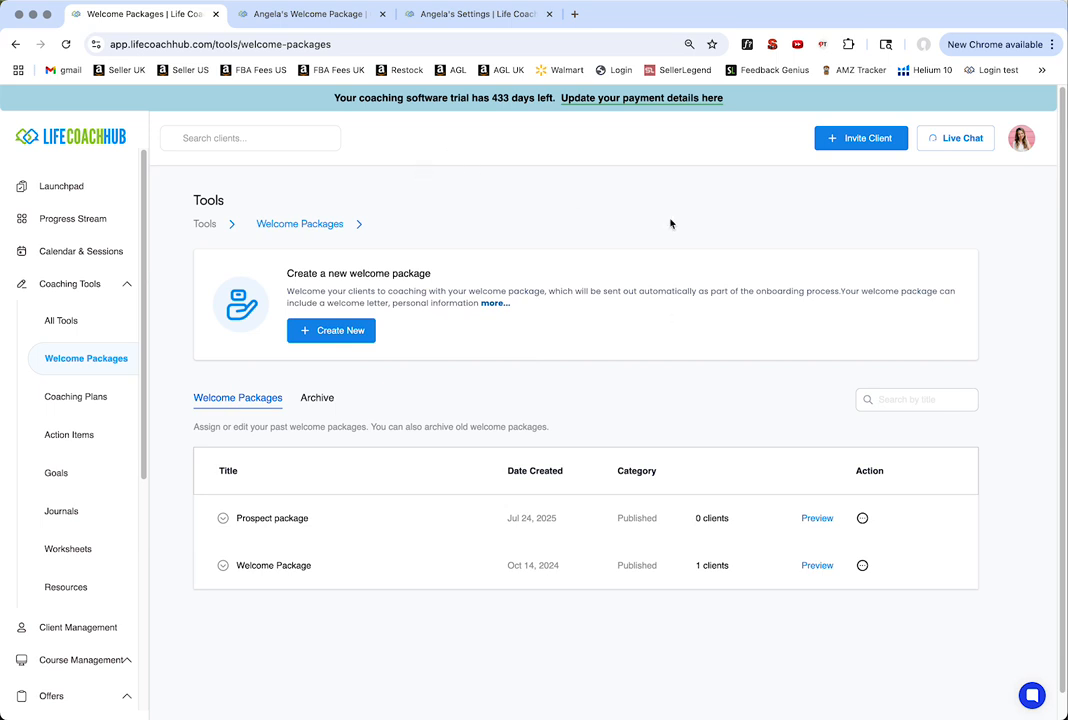
# Start welcoming a new client, keep sending a welcome package switched on and choose the Welcome Package.
pyautogui.click(852, 138)
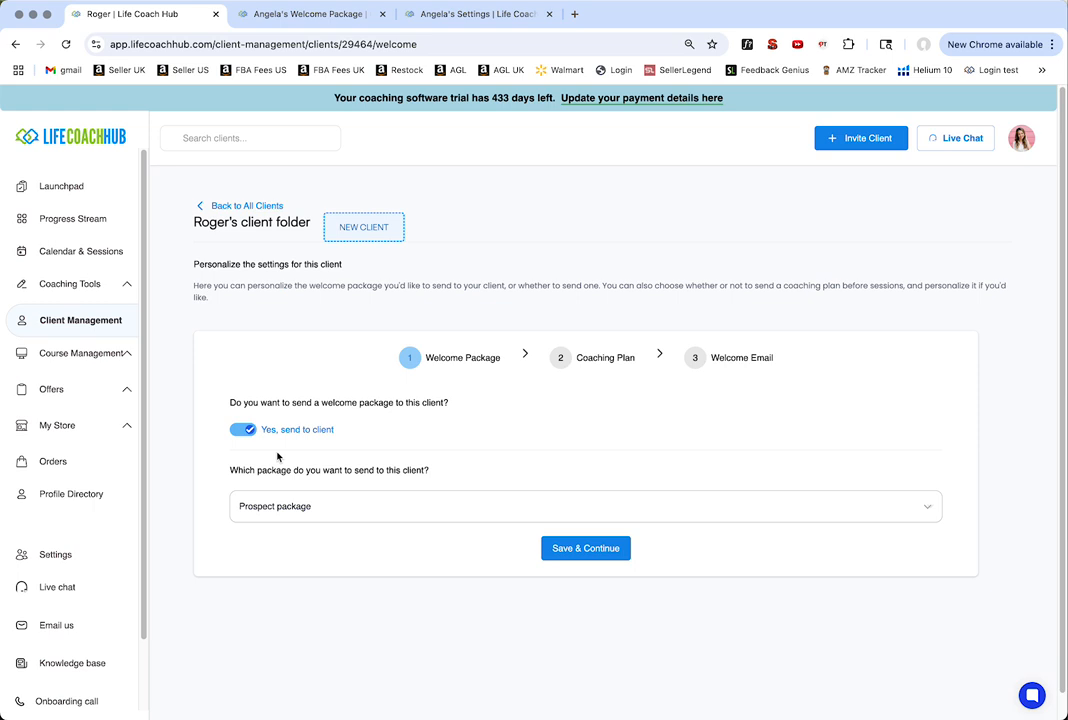
pyautogui.click(243, 430)
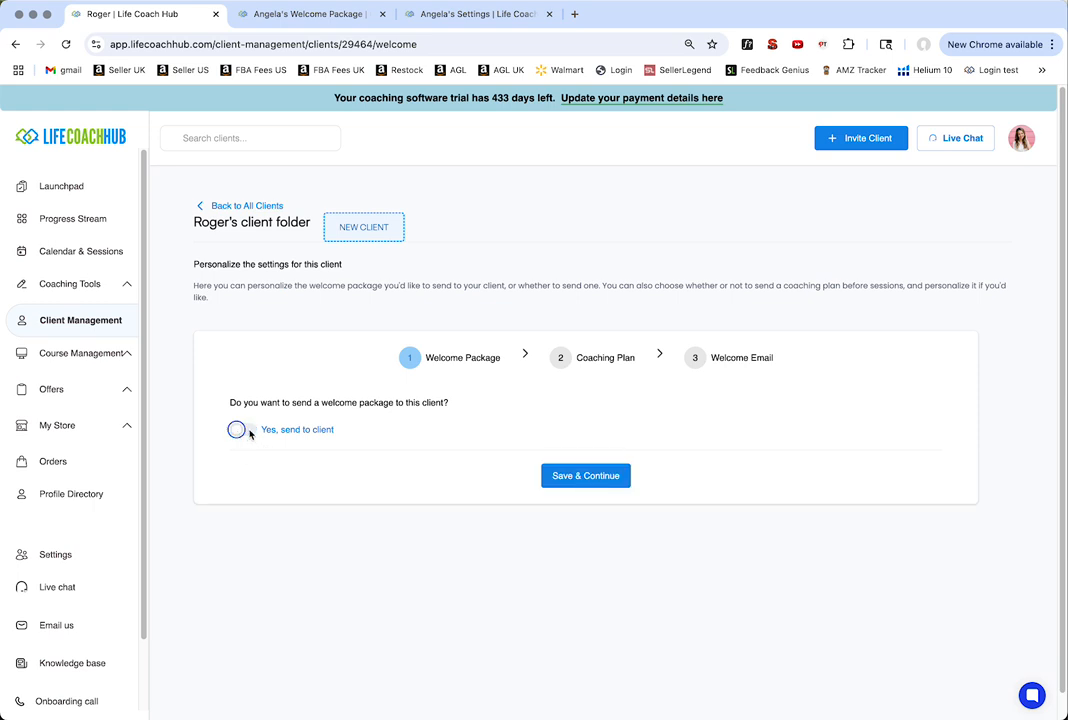
pyautogui.click(248, 431)
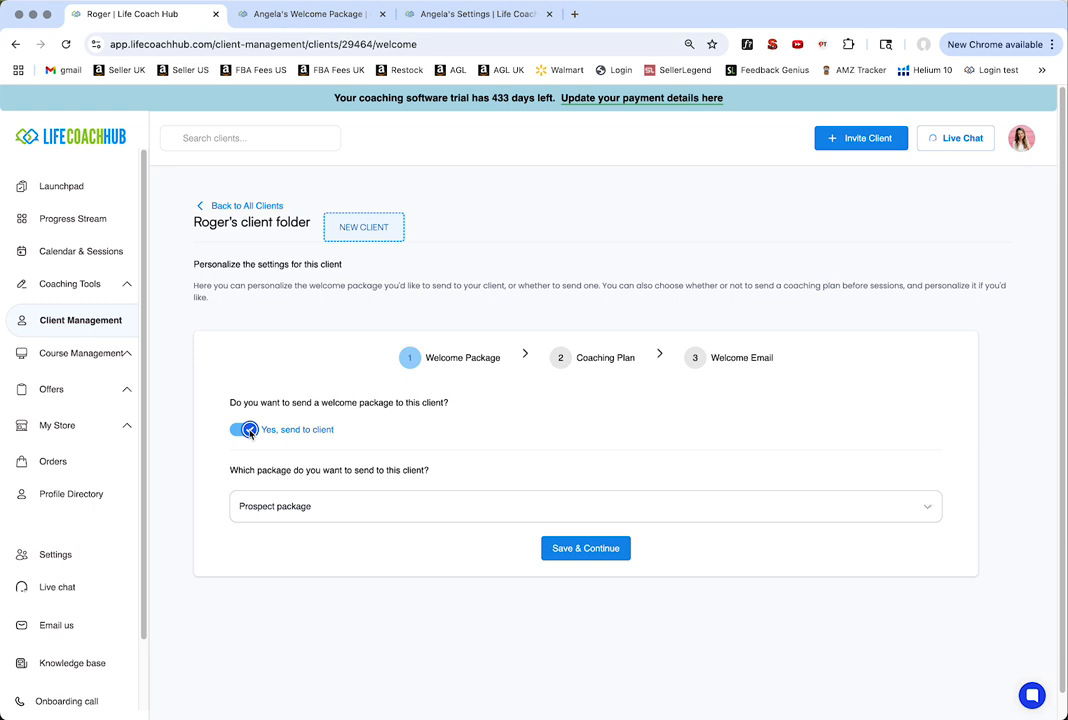
pyautogui.click(317, 507)
pyautogui.click(324, 525)
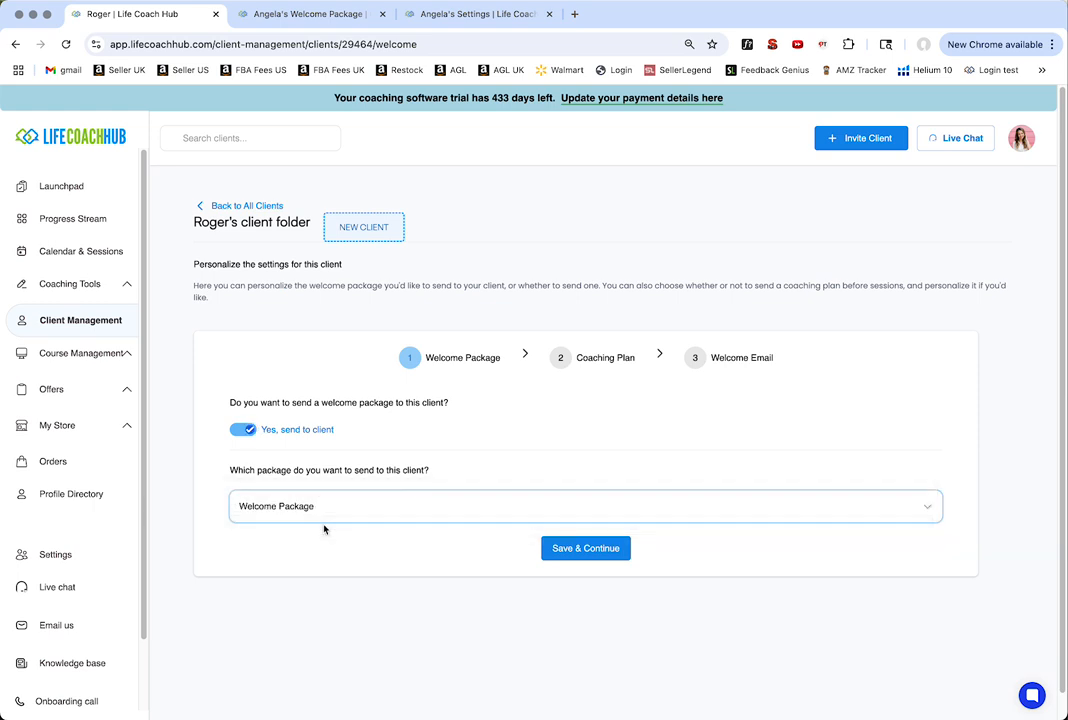
# Save and continue through the coaching plan stage, review the welcome email, and return to all clients without sending it.
pyautogui.click(570, 549)
pyautogui.click(580, 547)
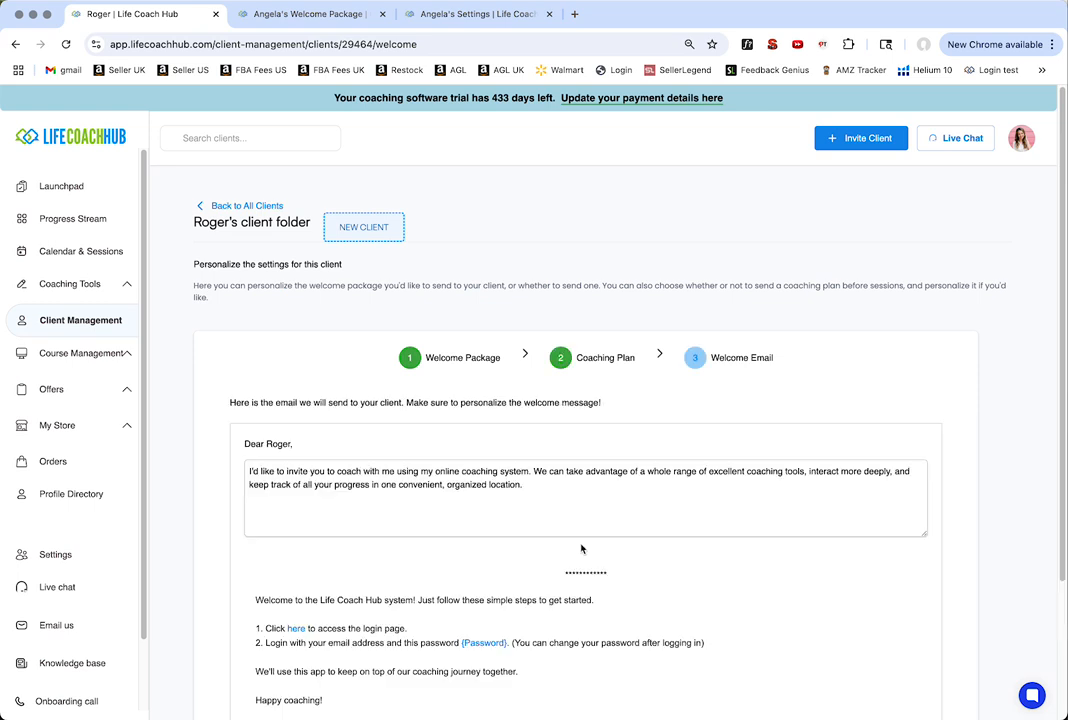
pyautogui.scroll(-2, 540, 562)
pyautogui.scroll(2, 540, 562)
pyautogui.click(243, 207)
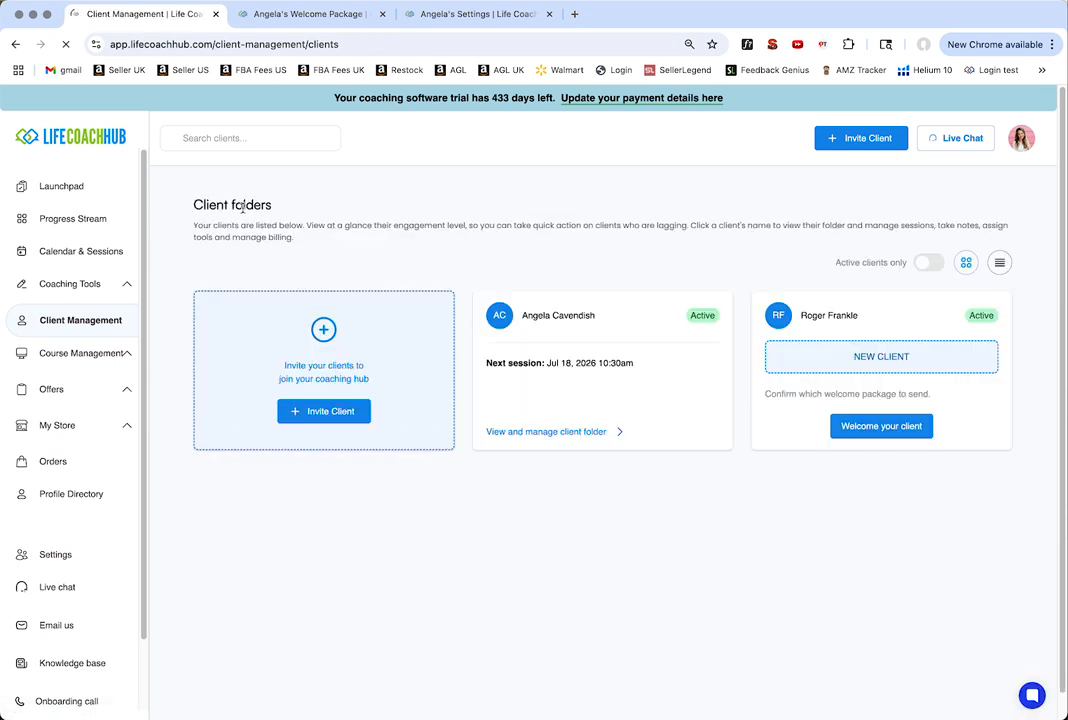
# Open the already onboarded client's folder from Client Management and show their welcome packages.
pyautogui.click(304, 16)
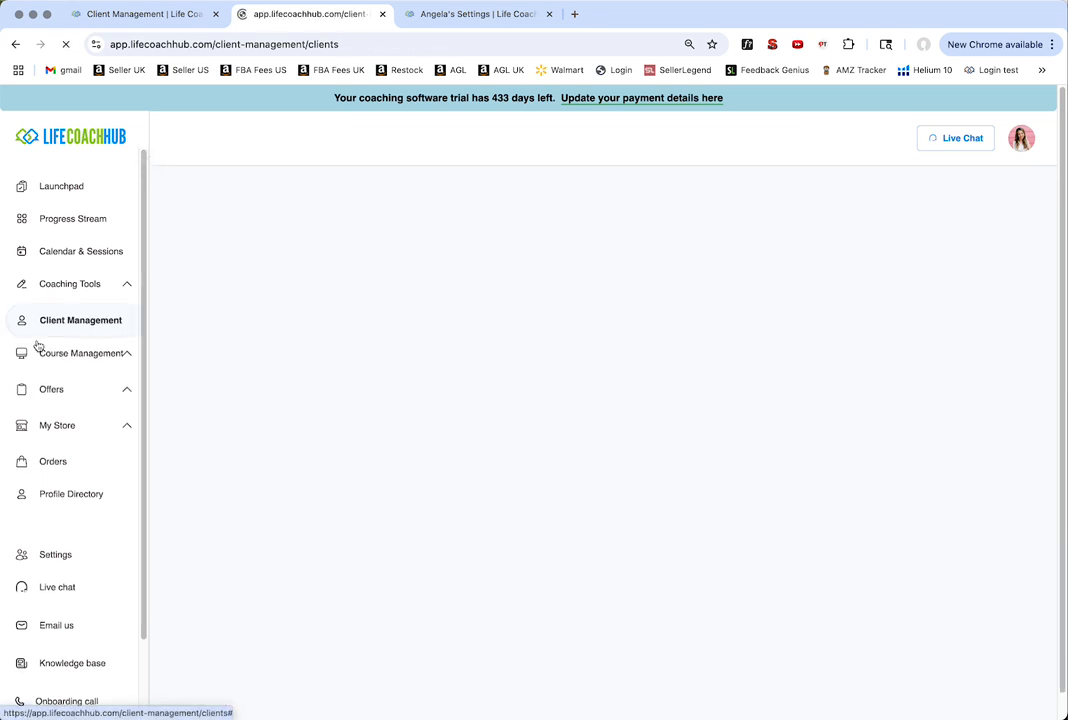
pyautogui.click(69, 321)
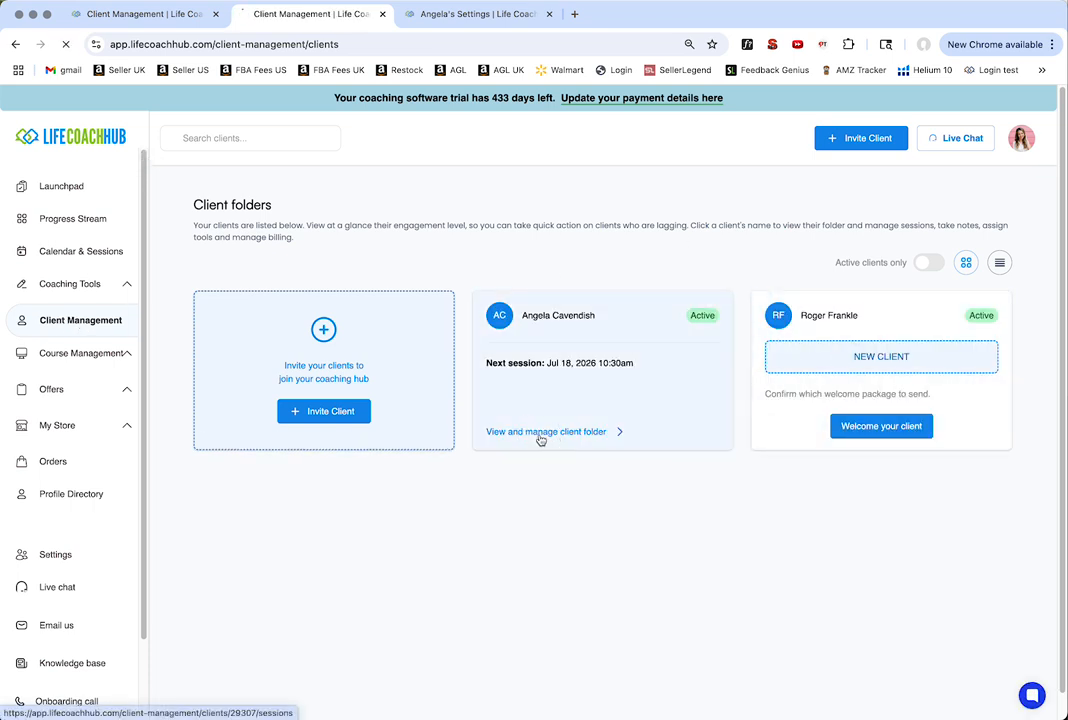
pyautogui.click(540, 439)
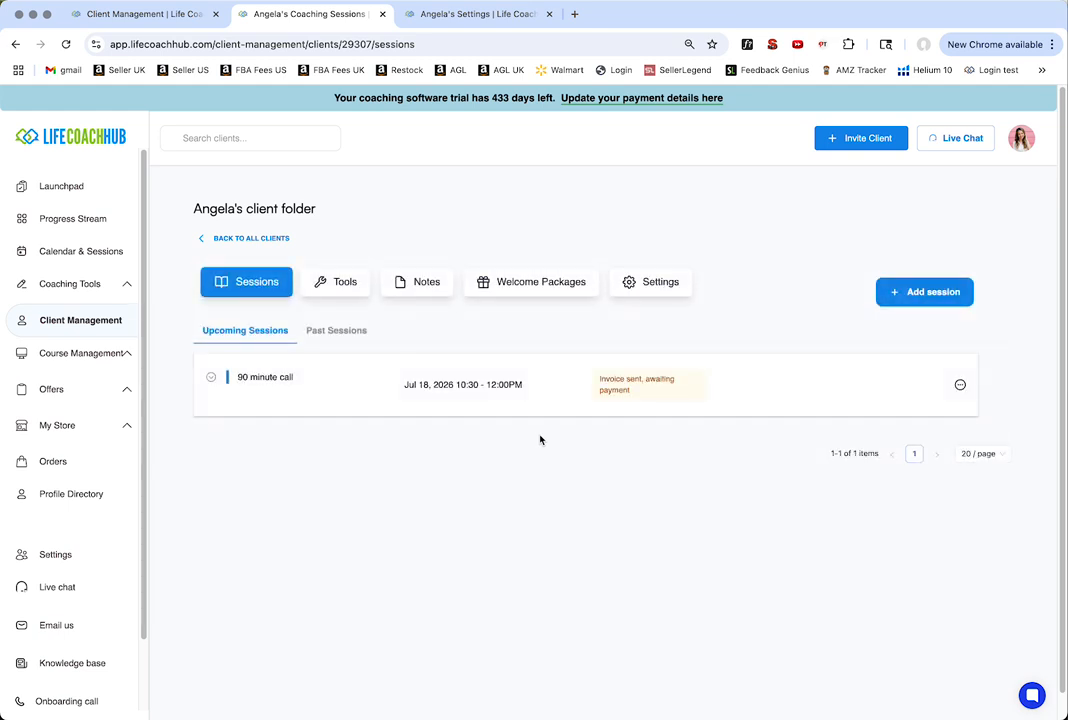
pyautogui.click(530, 283)
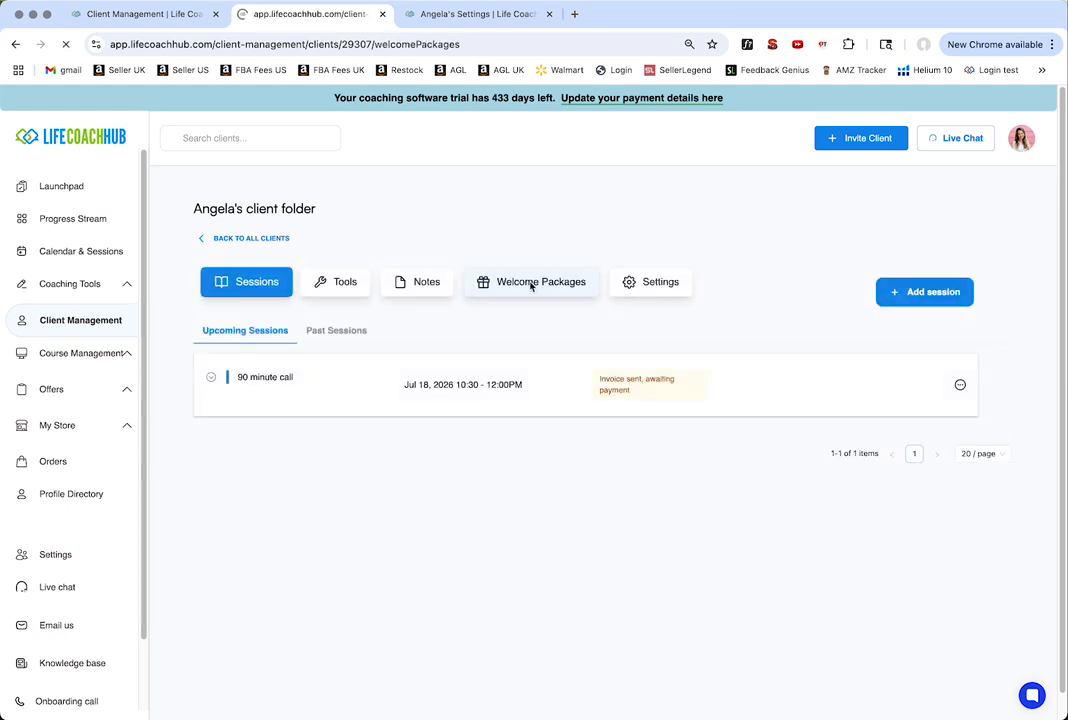
# Read the client's answers in the Personal Information and Coaching Information sections of the Welcome Package.
pyautogui.scroll(-5, 505, 473)
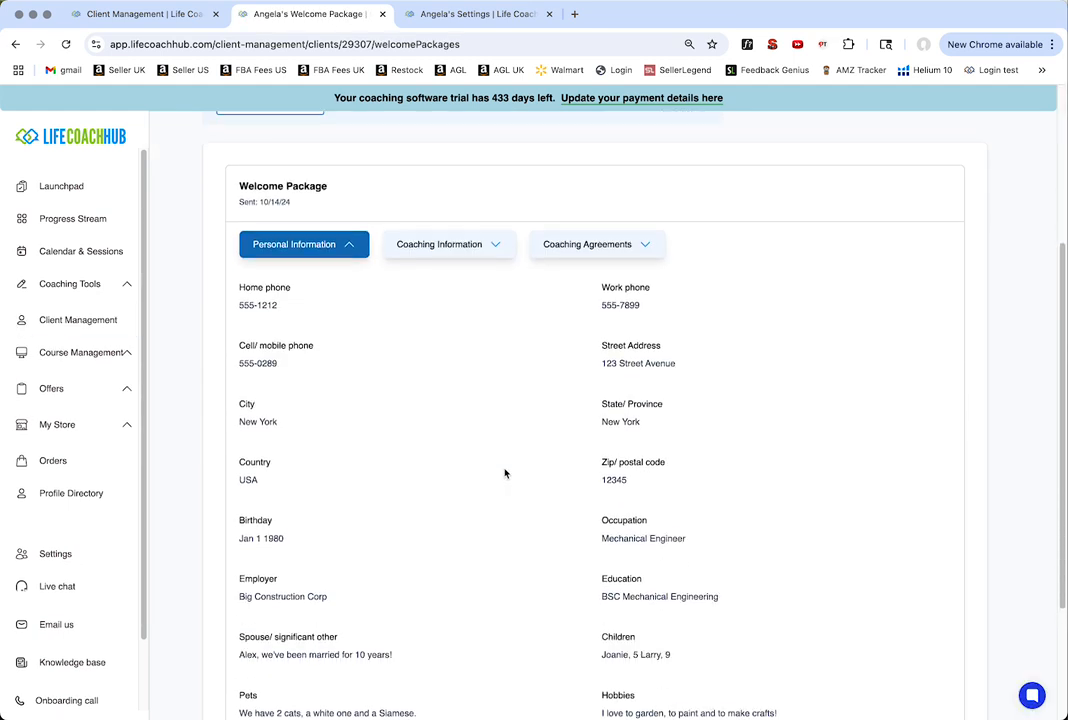
pyautogui.scroll(1, 505, 473)
pyautogui.scroll(-3, 315, 615)
pyautogui.scroll(5, 315, 613)
pyautogui.scroll(-3, 316, 615)
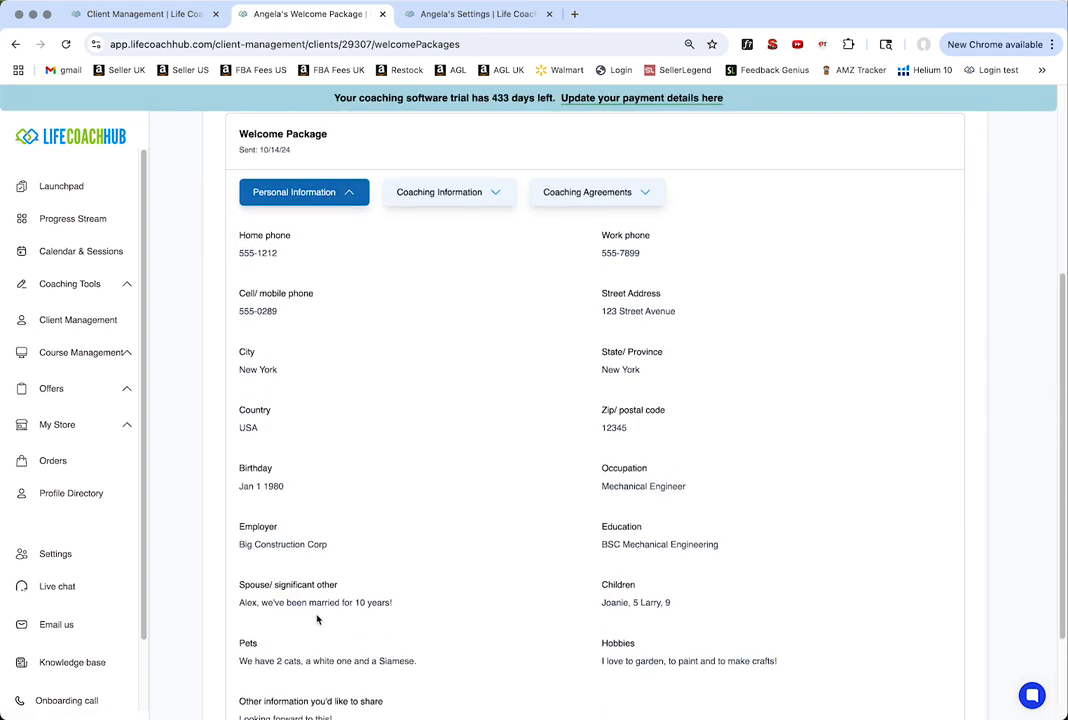
pyautogui.click(450, 195)
pyautogui.scroll(-2, 450, 396)
pyautogui.scroll(2, 449, 394)
pyautogui.scroll(-1, 449, 391)
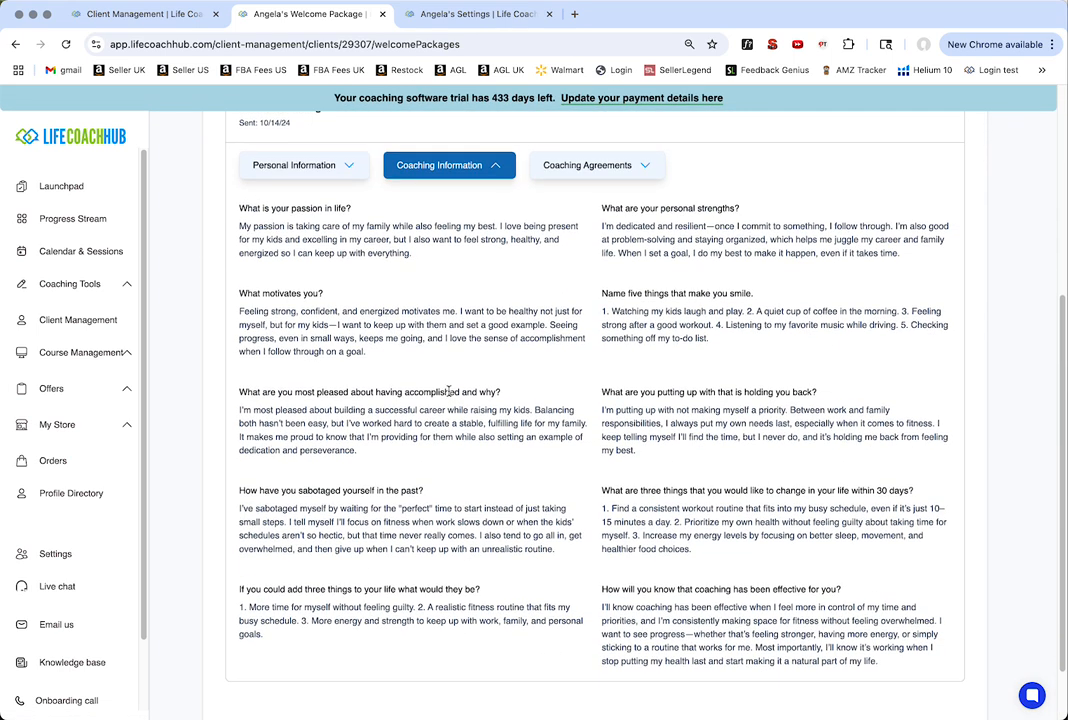
# View the client's Coaching Agreement down to the signature and the agreement download, and return to the start of the page.
pyautogui.click(591, 166)
pyautogui.scroll(-10, 457, 402)
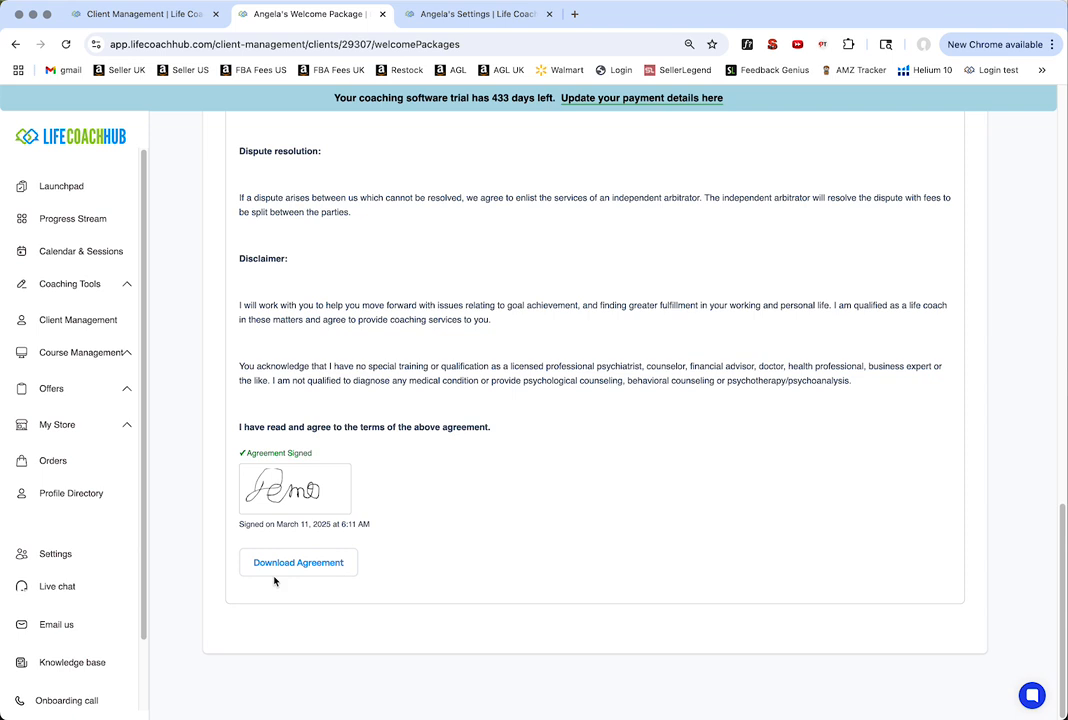
pyautogui.scroll(15, 482, 446)
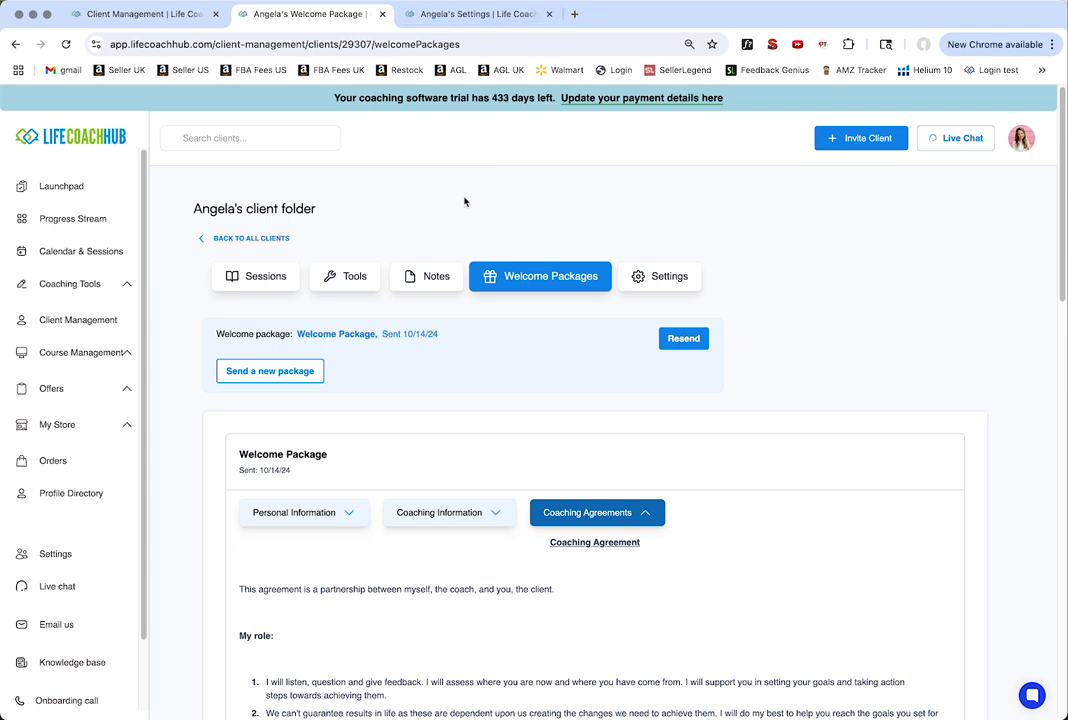
# Look through the client's settings, follow the link to their welcome packages and check which package was sent and when.
pyautogui.click(483, 15)
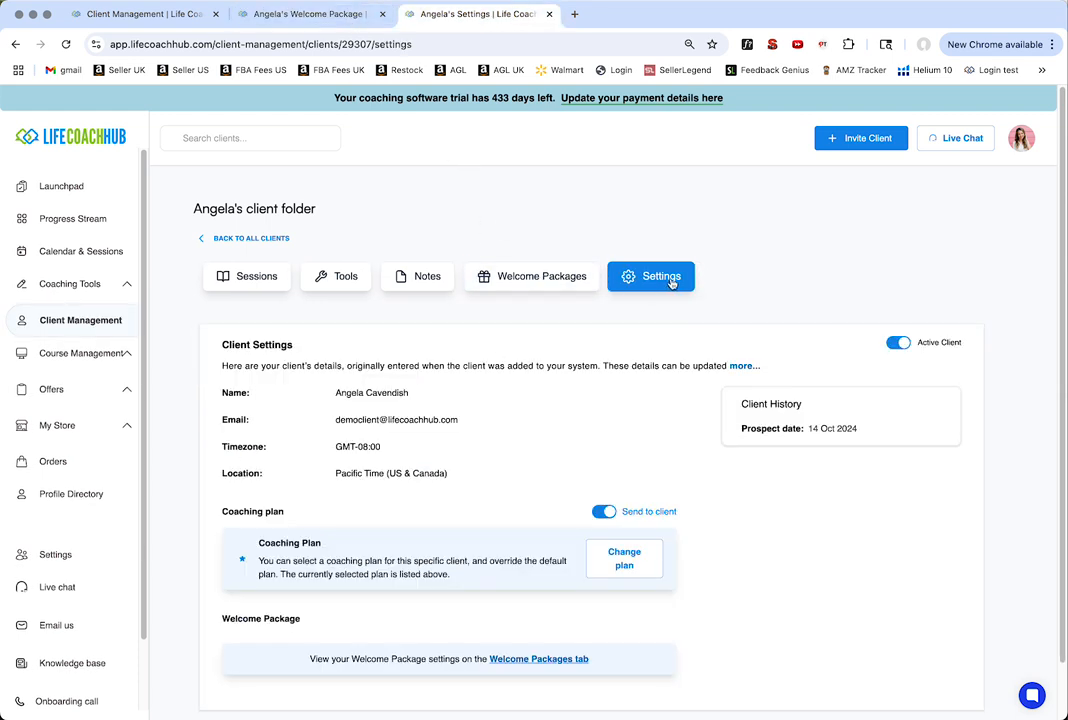
pyautogui.scroll(-2, 529, 320)
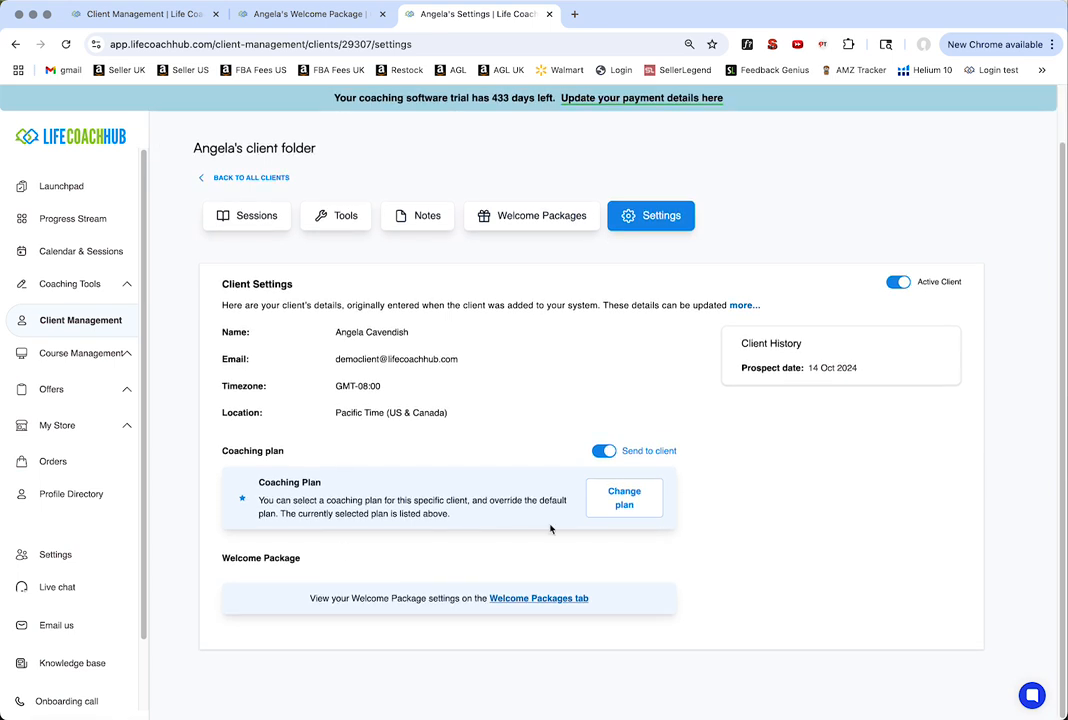
pyautogui.click(536, 601)
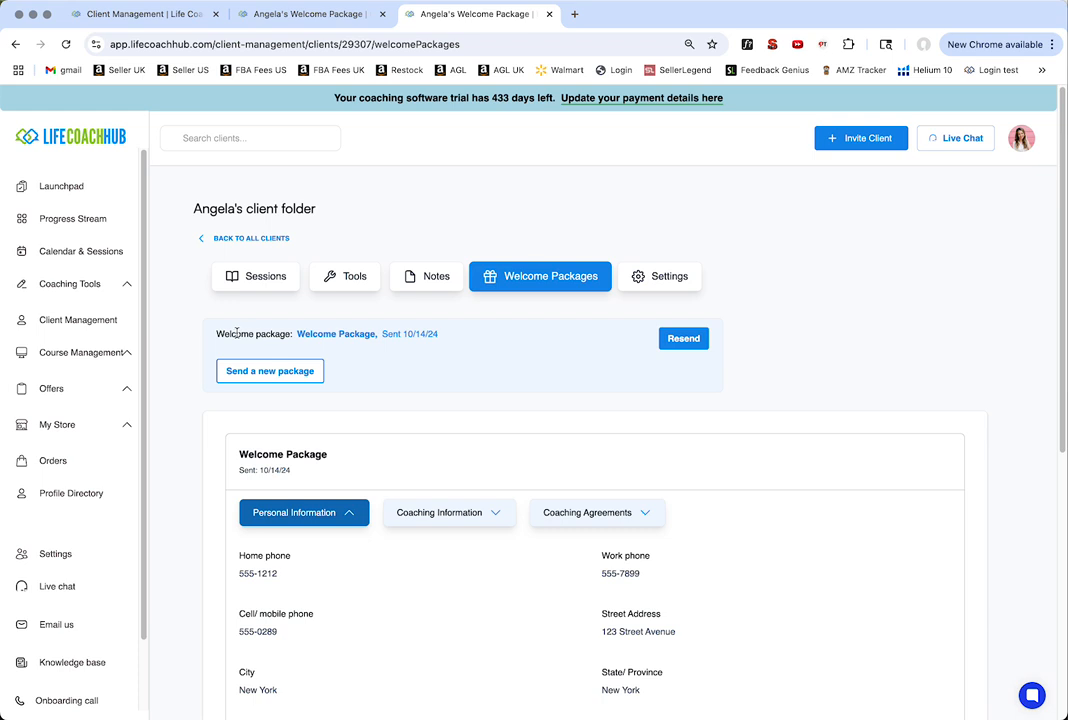
pyautogui.moveTo(297, 333); pyautogui.dragTo(444, 332)
pyautogui.click(385, 364)
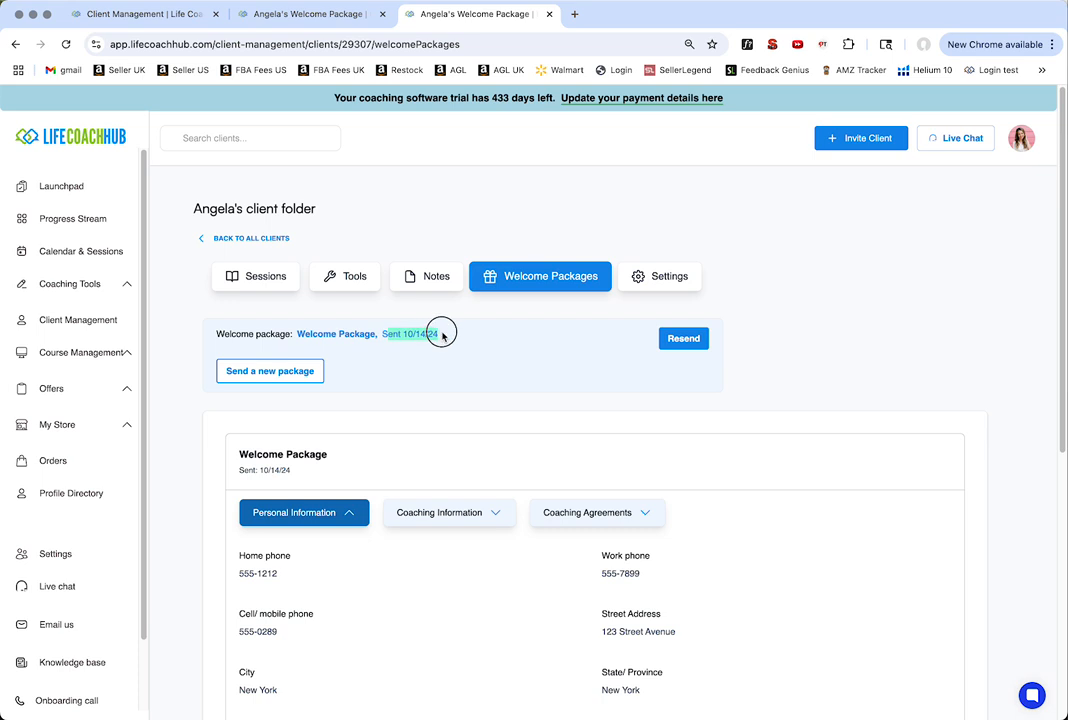
pyautogui.click(447, 336)
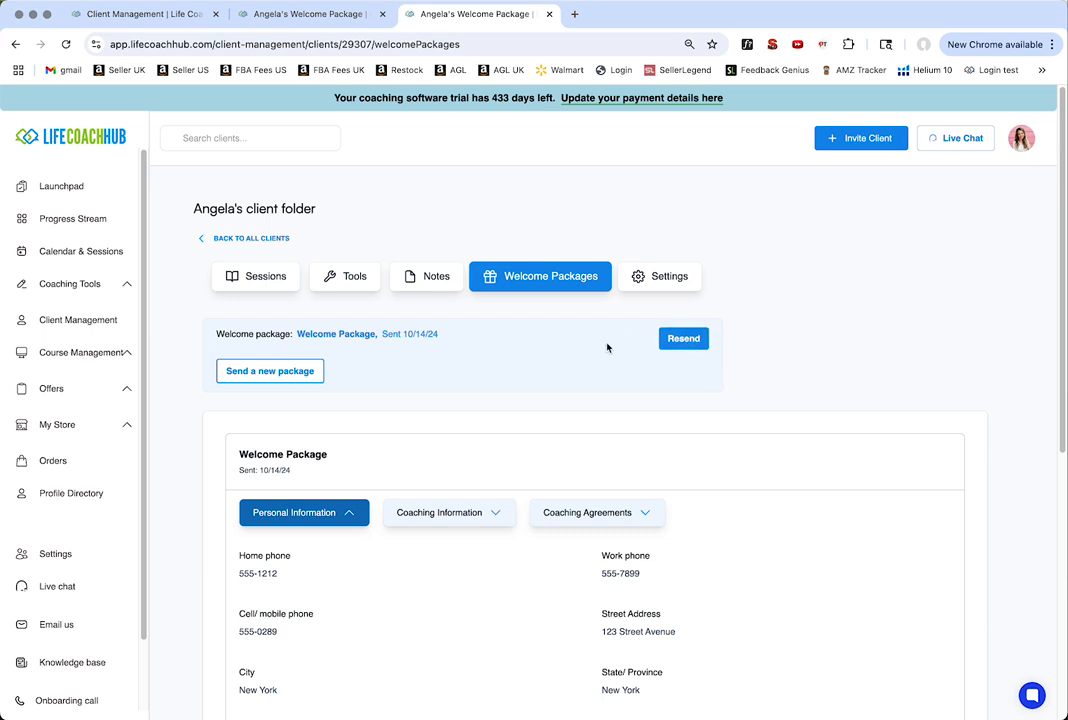
# Begin sending the client a new package, select the Prospect package and cancel without sending it.
pyautogui.click(271, 372)
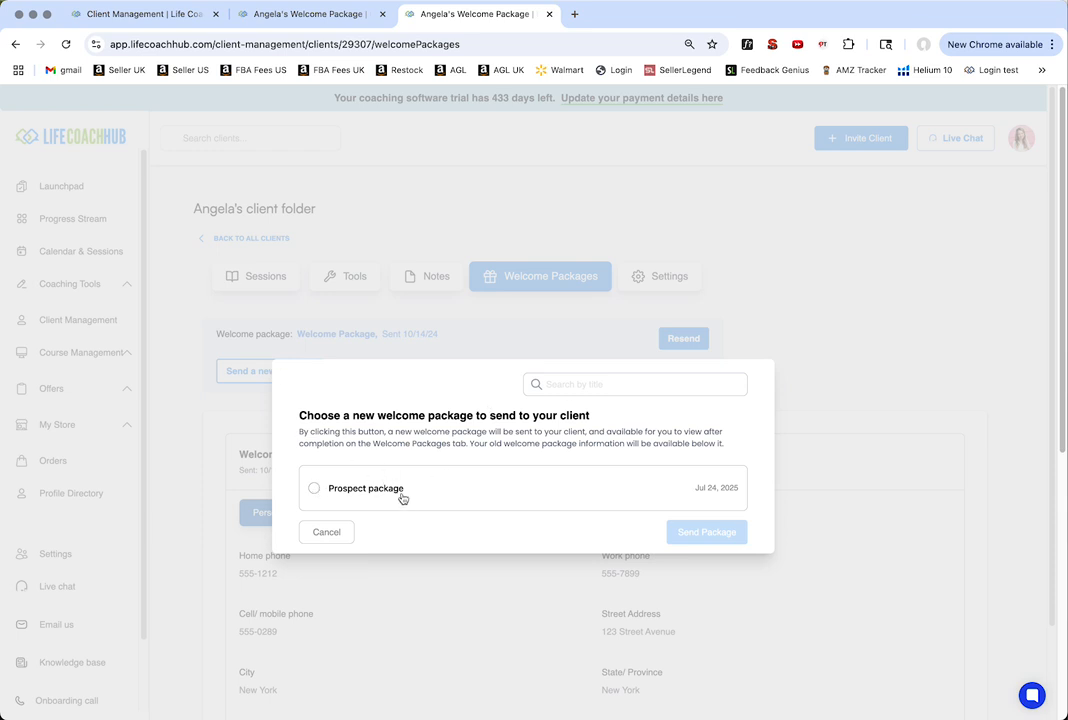
pyautogui.click(312, 491)
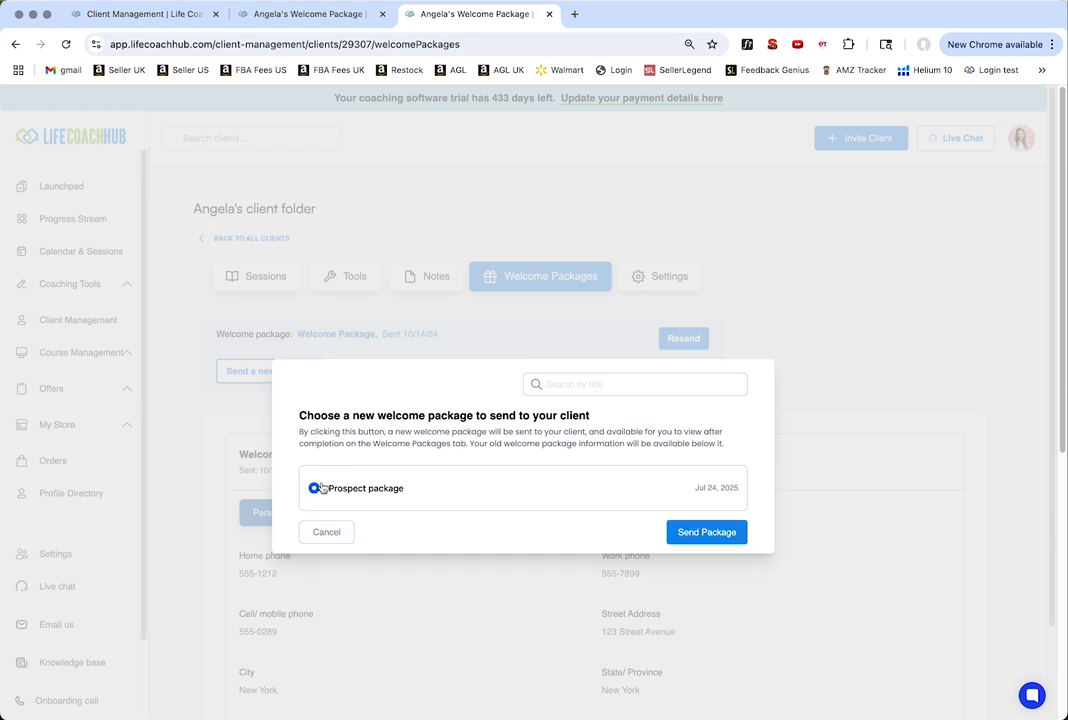
pyautogui.click(334, 533)
# Look through the Personal Information answers in the client's existing Welcome Package.
pyautogui.scroll(-1, 560, 405)
pyautogui.scroll(-1, 575, 396)
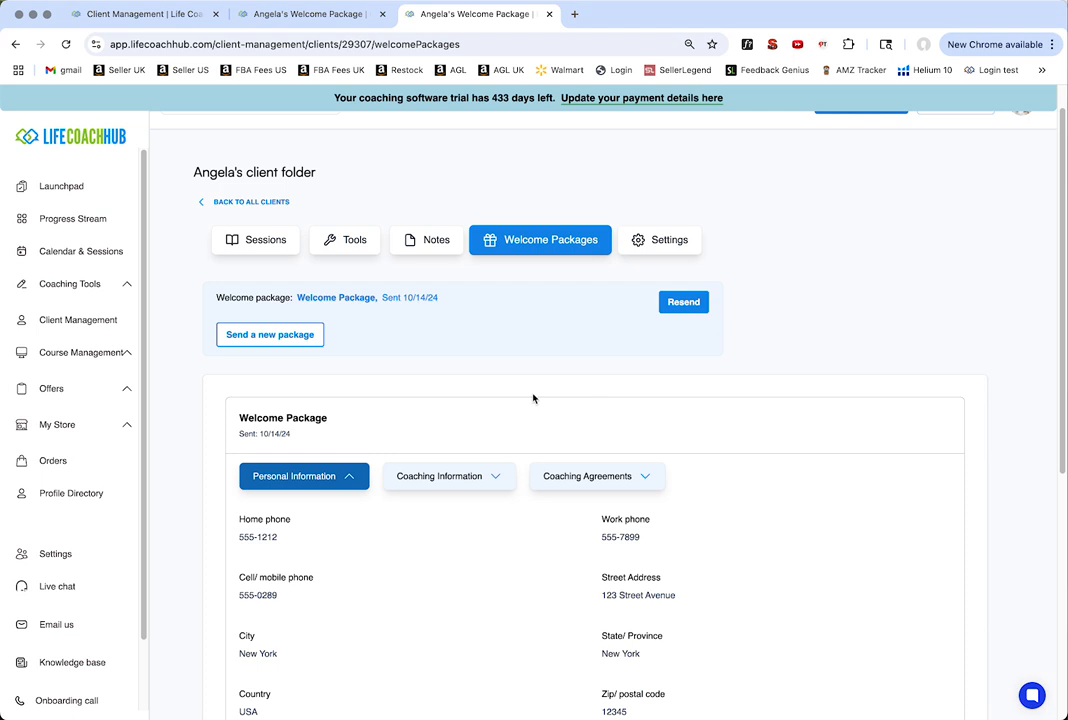
pyautogui.scroll(-5, 481, 400)
pyautogui.scroll(6, 477, 565)
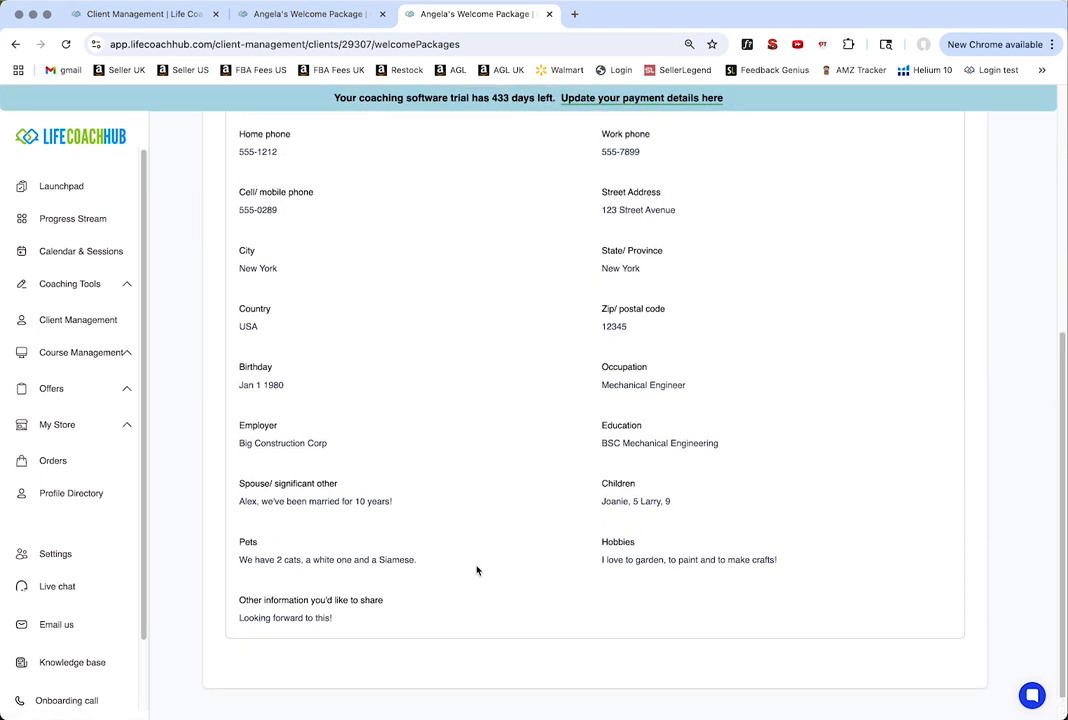
pyautogui.scroll(-1, 476, 568)
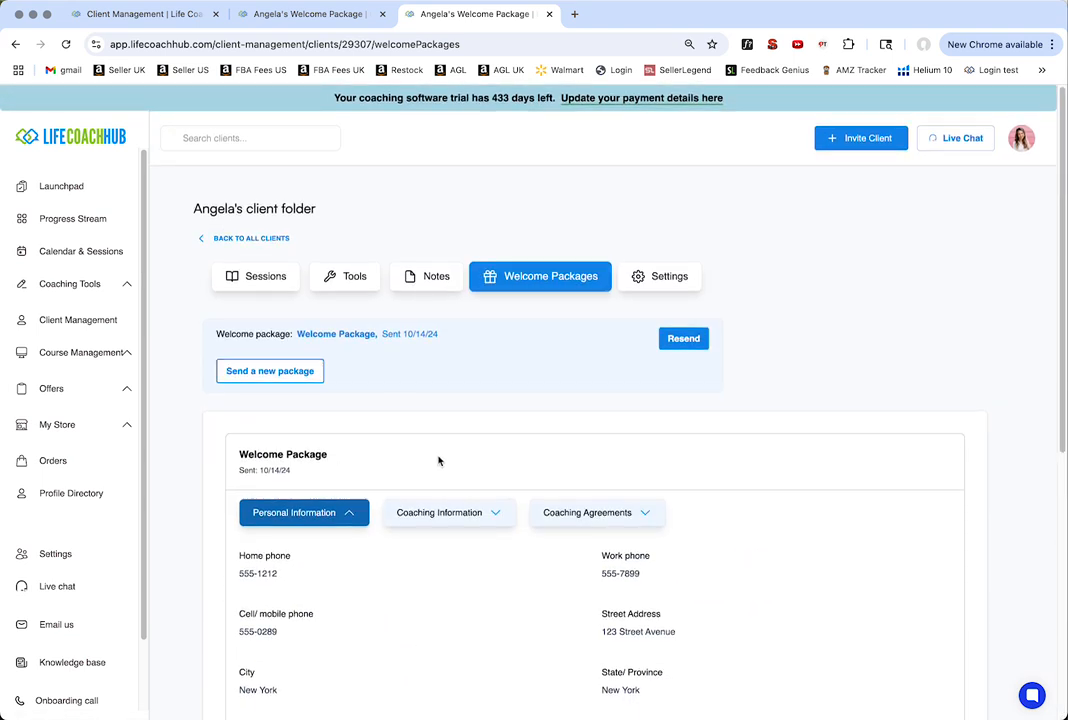
pyautogui.scroll(-5, 434, 459)
pyautogui.scroll(1, 443, 648)
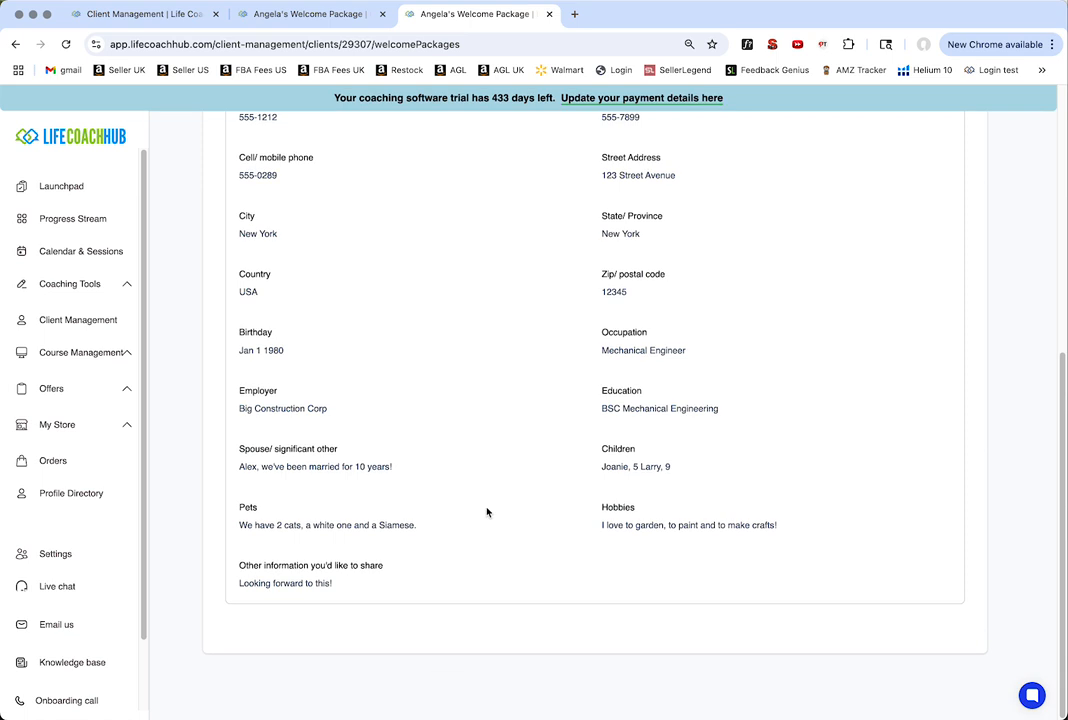
pyautogui.scroll(5, 489, 510)
# Review the Welcome Package in the client's Coaching Pad documents: welcome letter, agreement, personal information form and coaching information form.
pyautogui.scroll(-1, 487, 512)
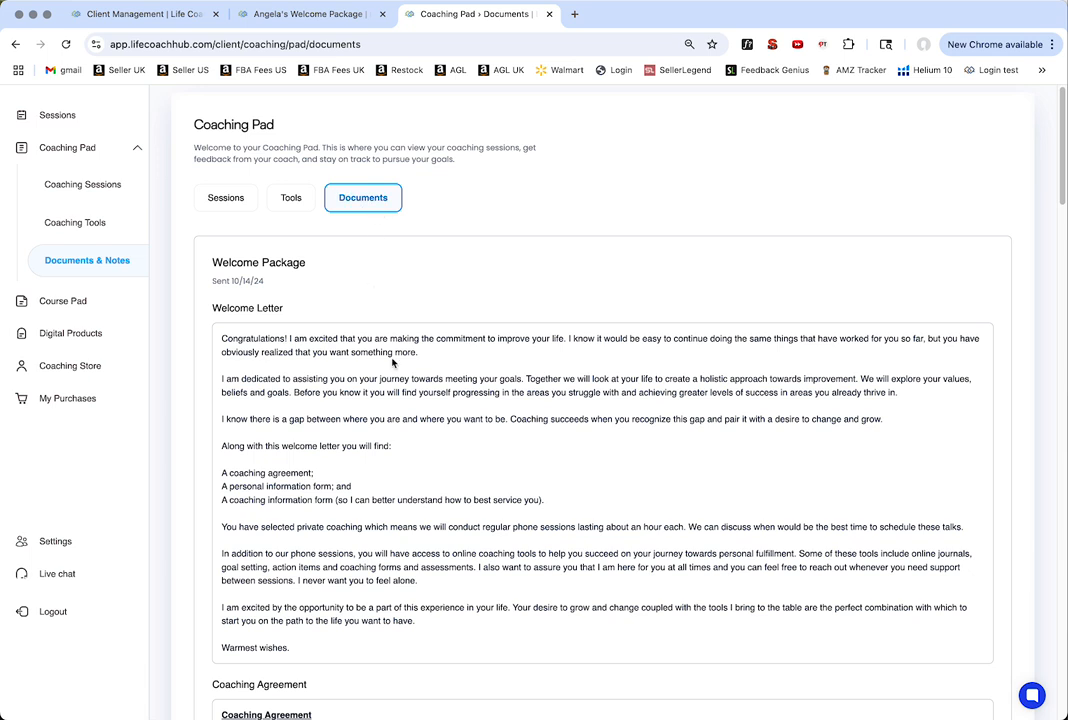
pyautogui.scroll(-5, 392, 363)
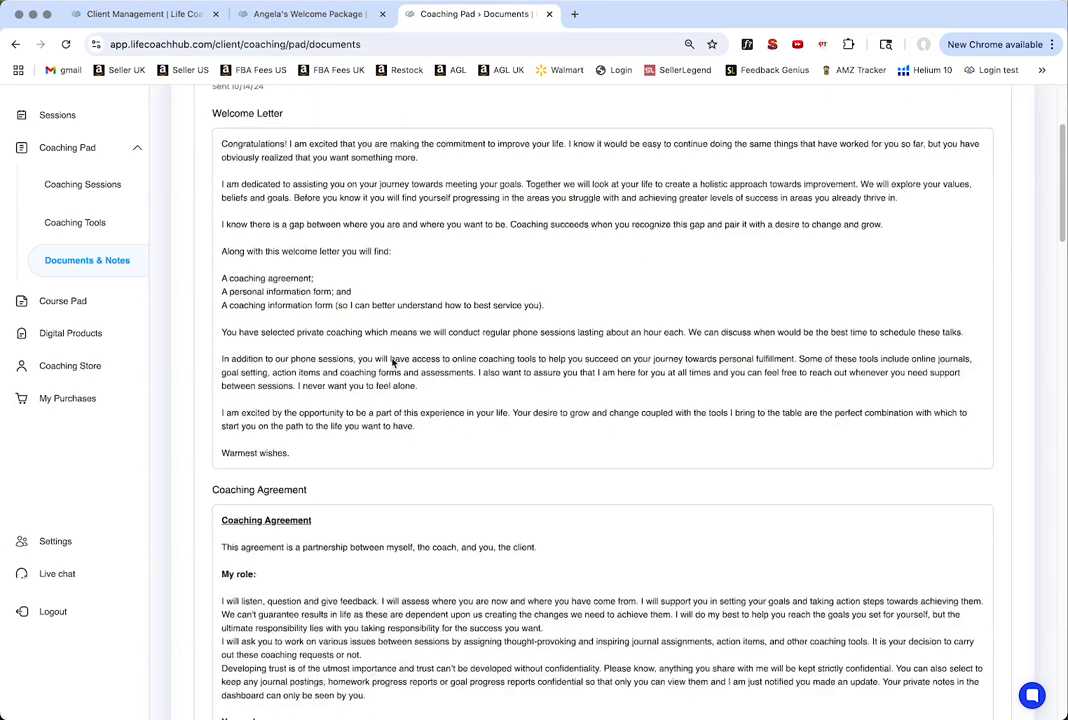
pyautogui.scroll(-8, 392, 363)
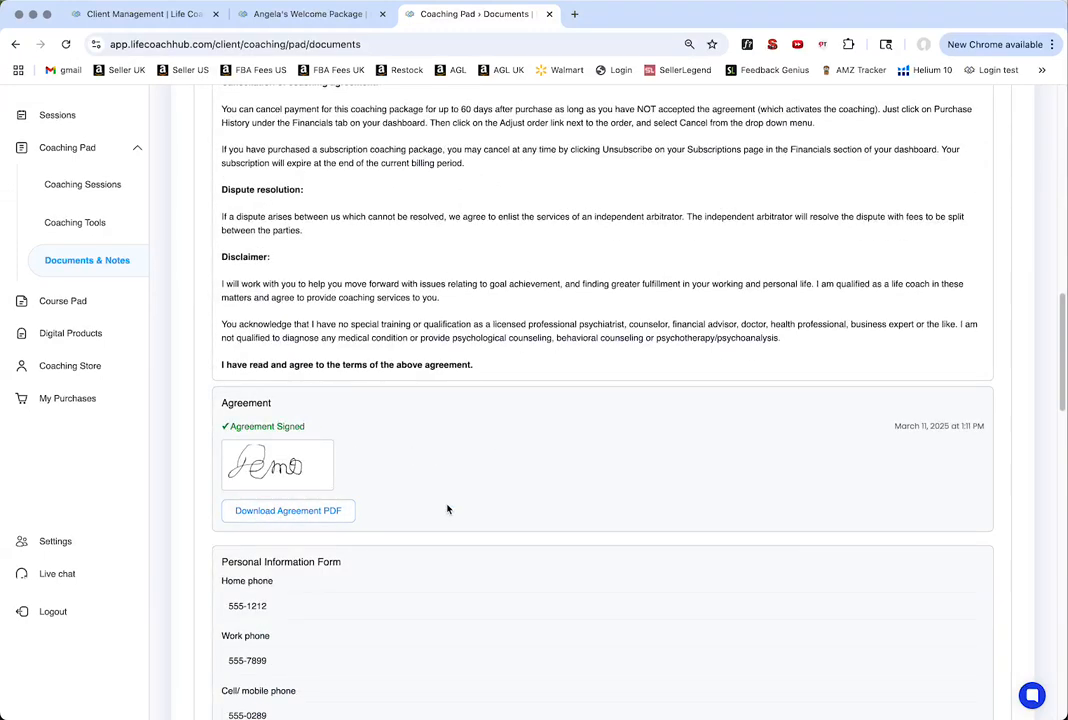
pyautogui.scroll(-6, 446, 508)
pyautogui.scroll(1, 447, 509)
pyautogui.scroll(-10, 447, 509)
pyautogui.scroll(-5, 447, 509)
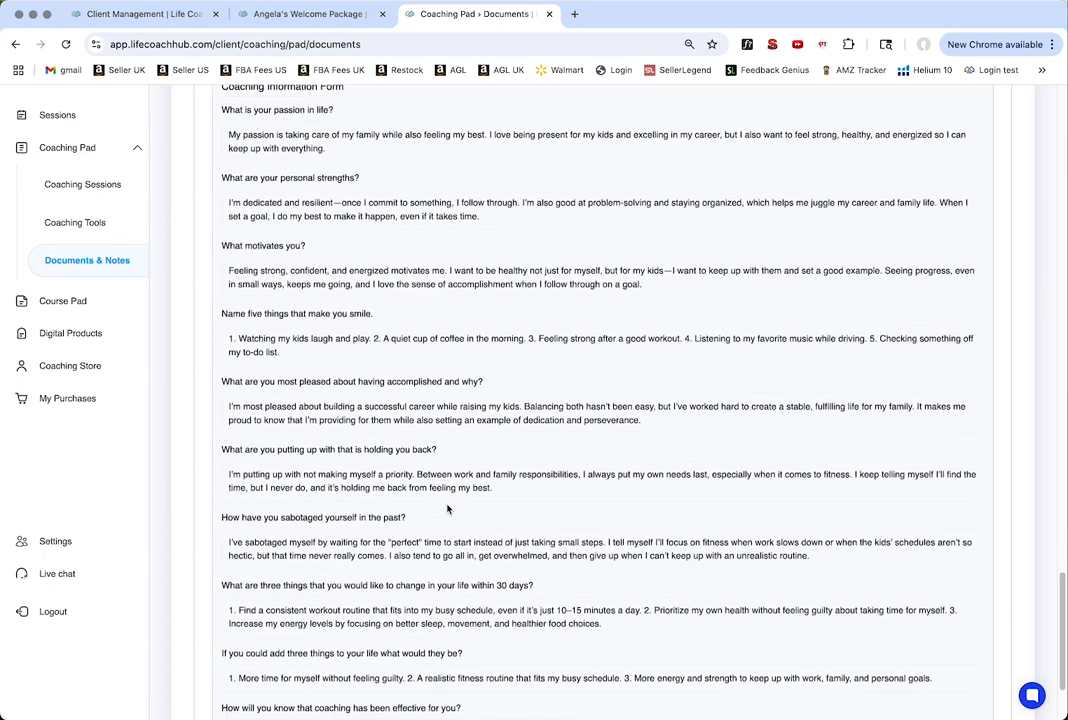
pyautogui.scroll(15, 447, 509)
pyautogui.scroll(7, 447, 509)
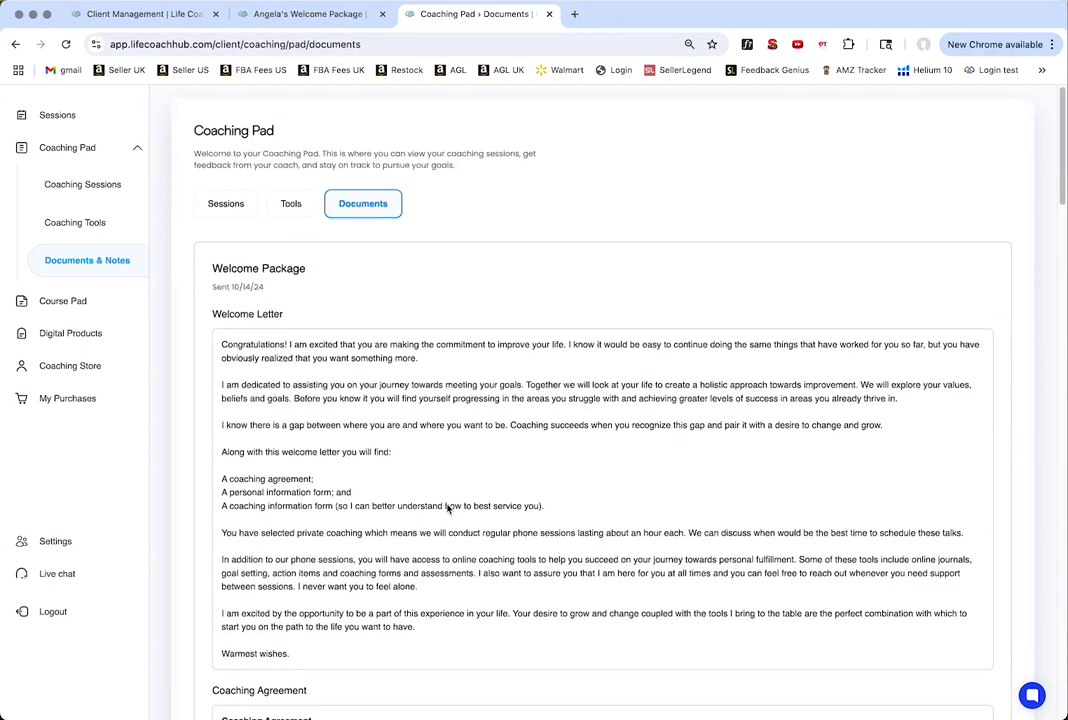